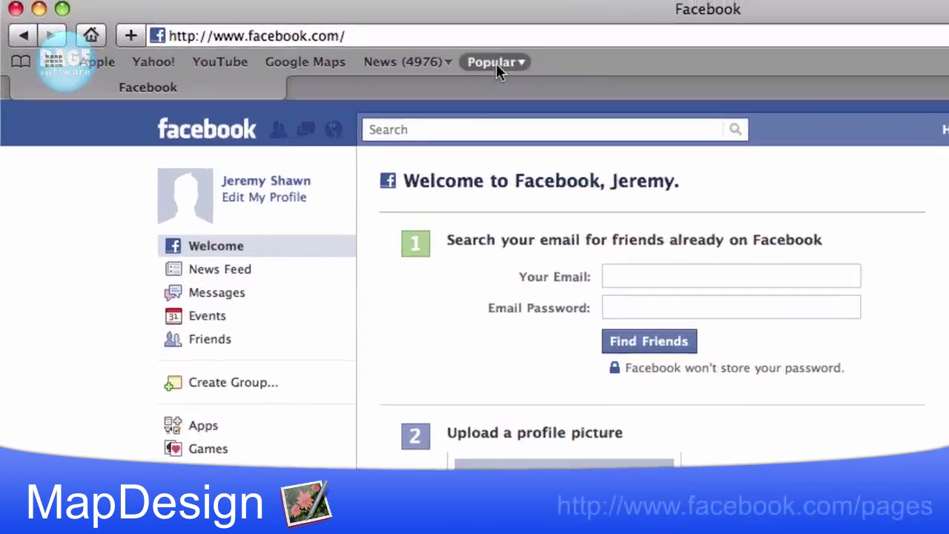
Go to the Discover Facebook Pages page at facebook.com/pages
{"action": "left_click", "coordinate": [493, 37]}
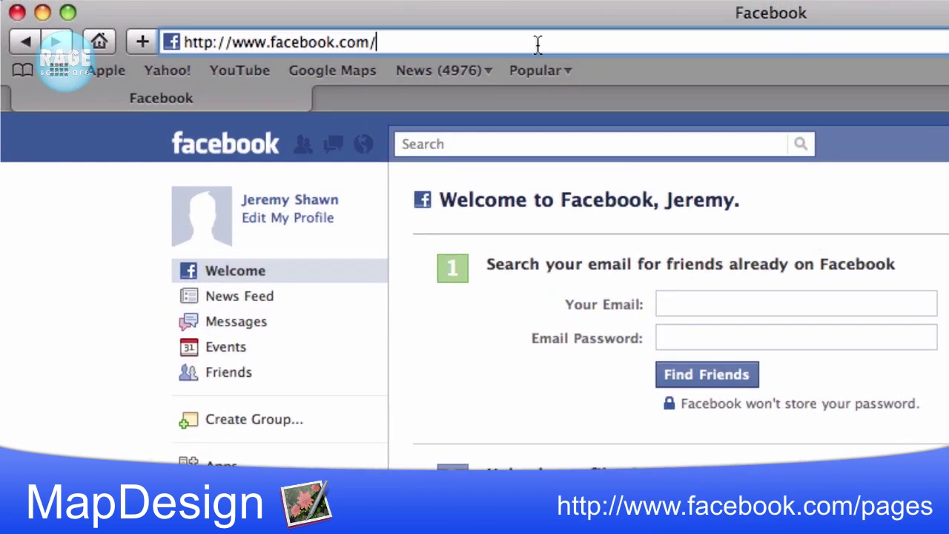
{"action": "type", "text": "pages"}
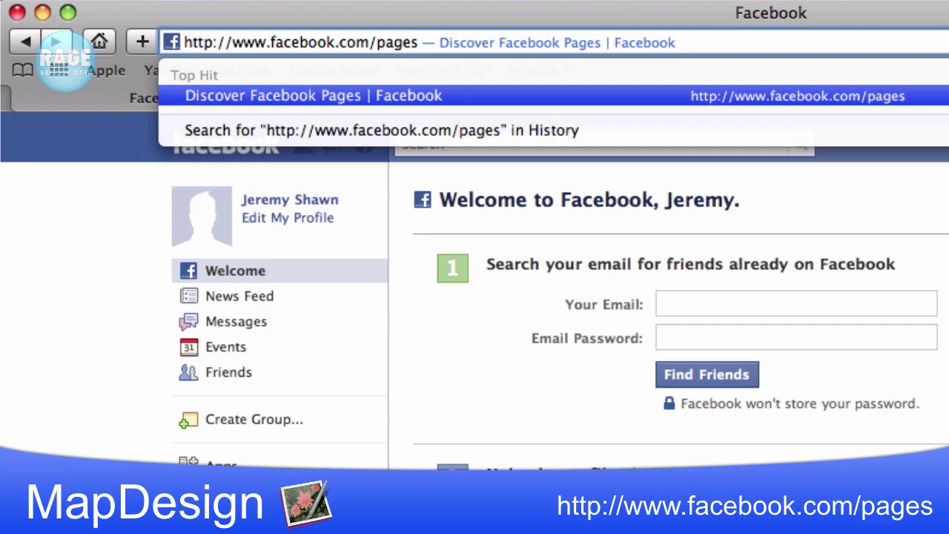
{"action": "key", "text": "Return"}
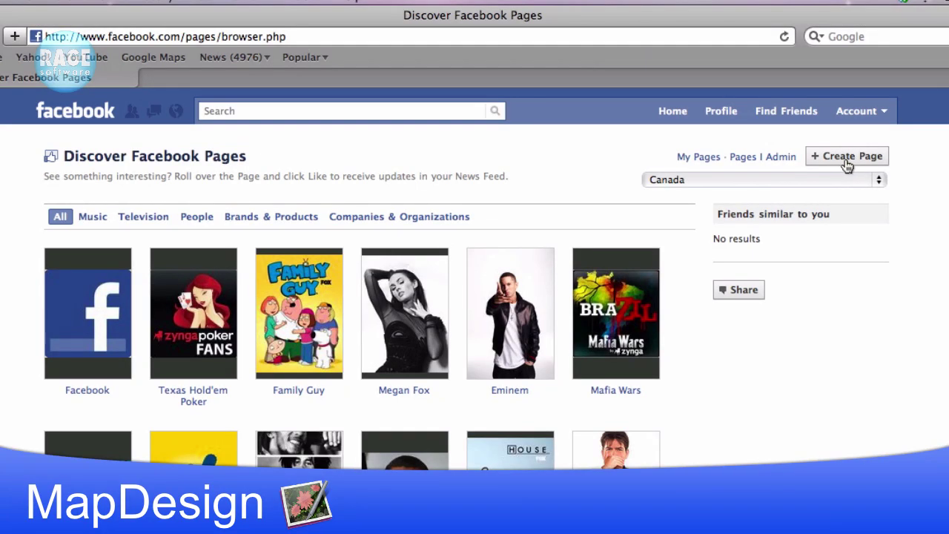
Create a Brand or Product page in the Software category named MapDesign, accepting the Pages Terms
{"action": "left_click", "coordinate": [786, 159]}
{"action": "scroll", "coordinate": [778, 230], "scroll_direction": "down", "scroll_amount": 1}
{"action": "left_click", "coordinate": [777, 230]}
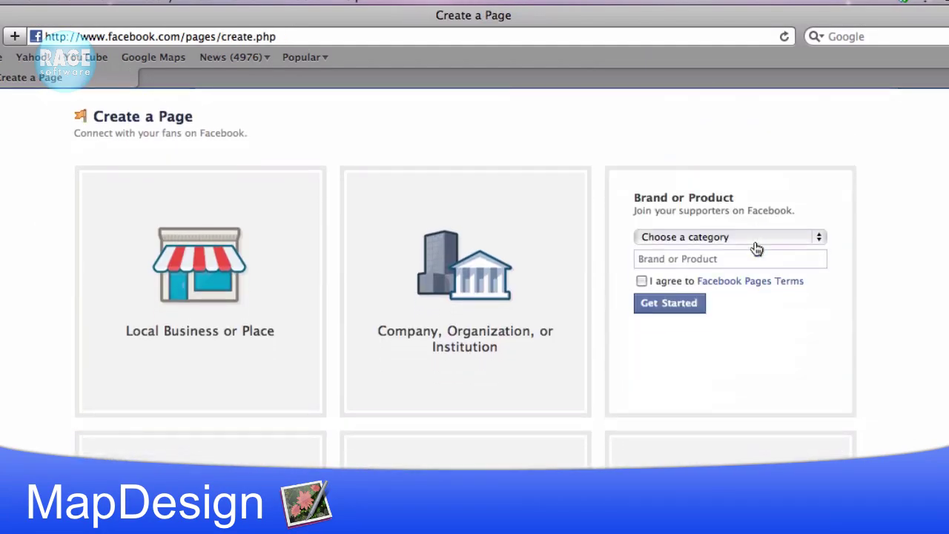
{"action": "left_click", "coordinate": [754, 239]}
{"action": "left_click", "coordinate": [705, 254]}
{"action": "left_click", "coordinate": [705, 258]}
{"action": "type", "text": "MapDesign"}
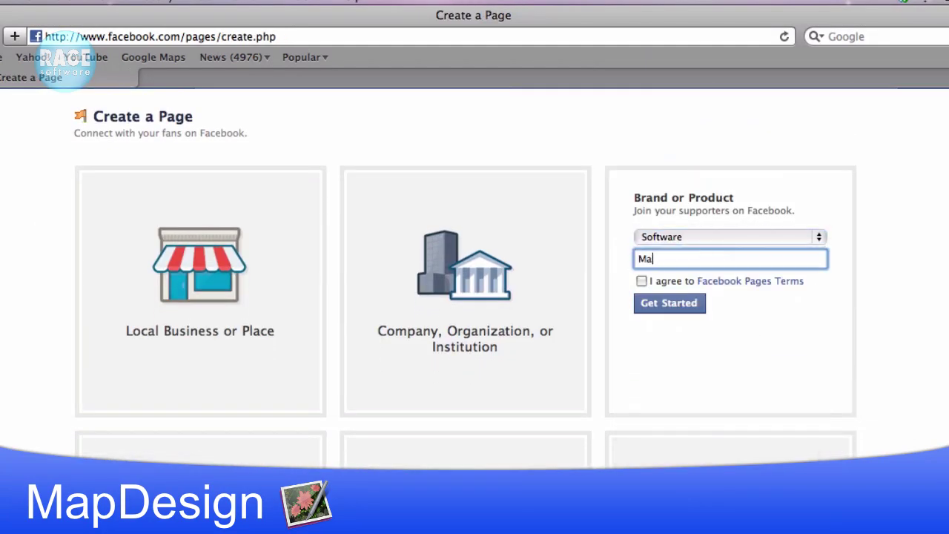
{"action": "left_click", "coordinate": [641, 281]}
{"action": "left_click", "coordinate": [649, 304]}
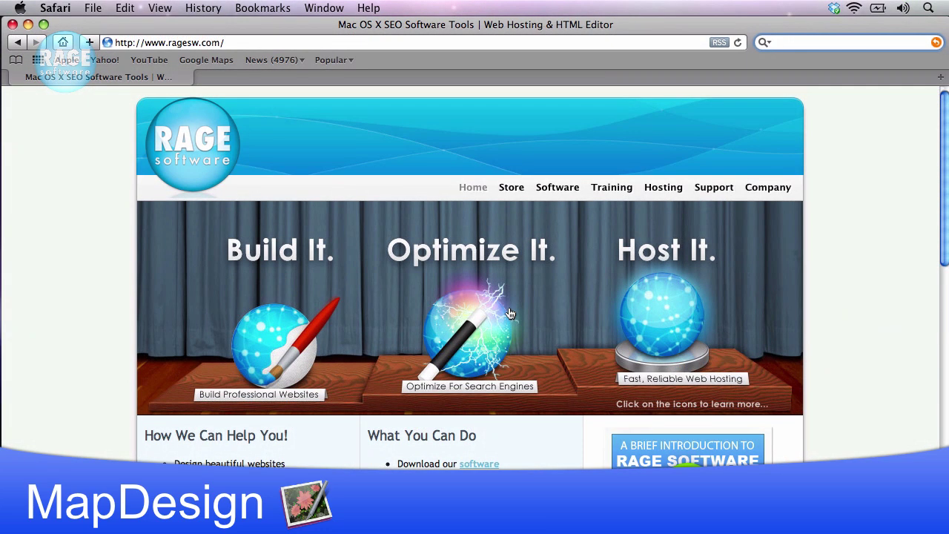
Take a full-screen screenshot of the RAGE Software homepage and minimize Safari
{"action": "left_click", "coordinate": [809, 42]}
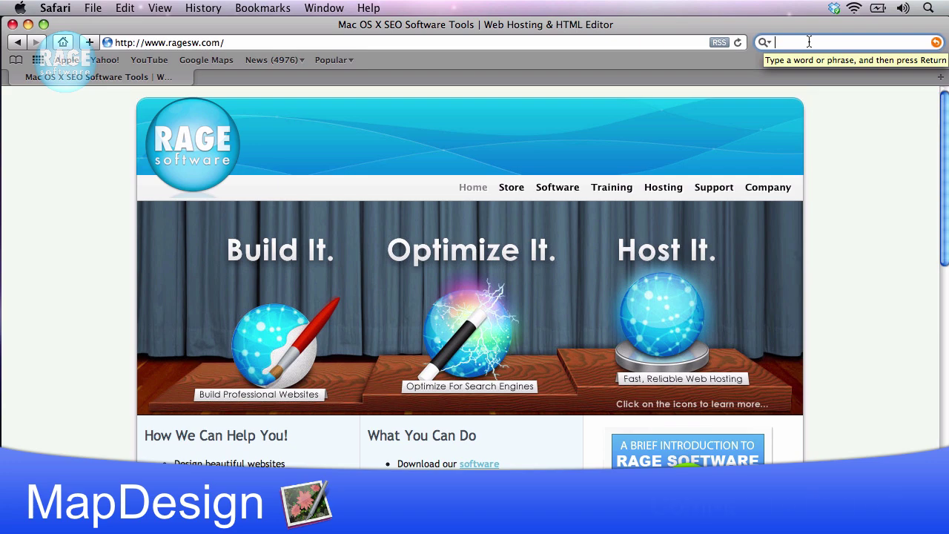
{"action": "key", "text": "super+shift+3"}
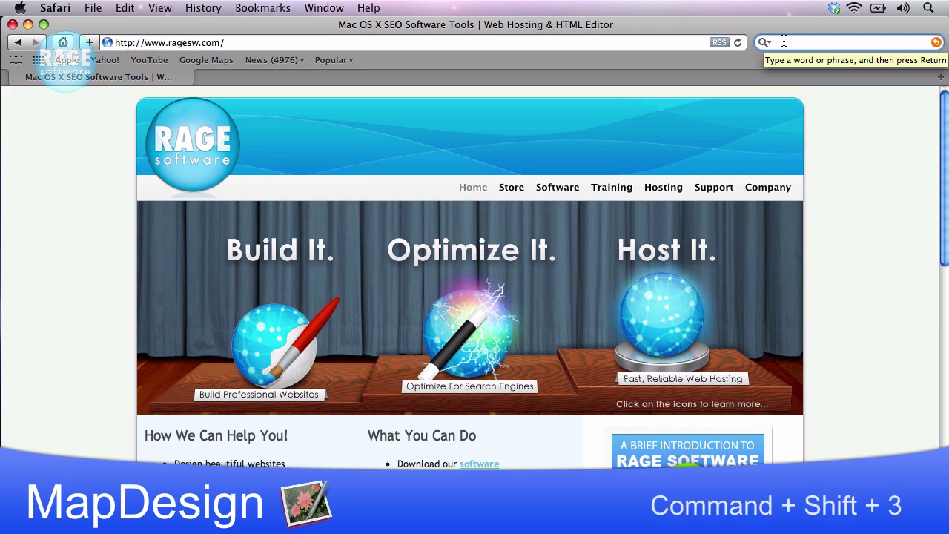
{"action": "left_click", "coordinate": [27, 25]}
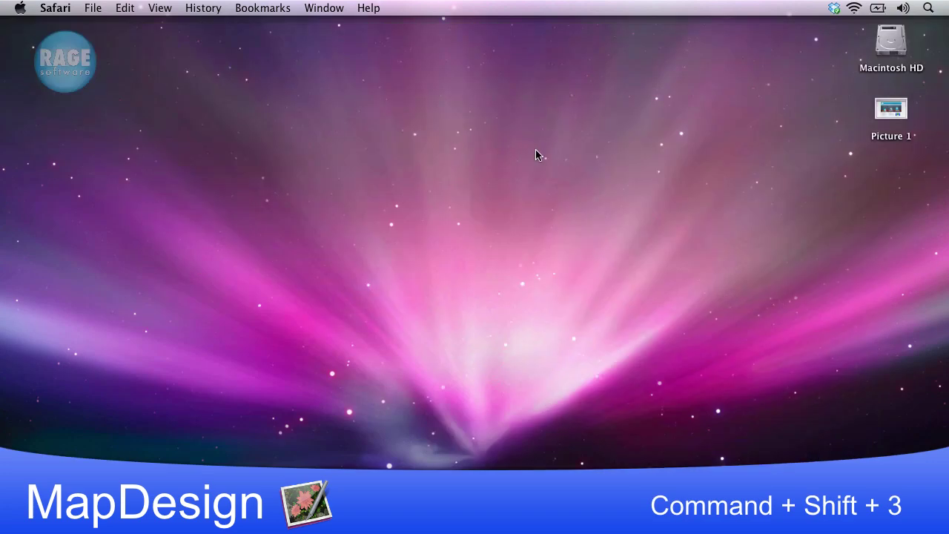
Open Picture 1 in Preview and select the RAGE Software banner area
{"action": "left_click", "coordinate": [891, 110]}
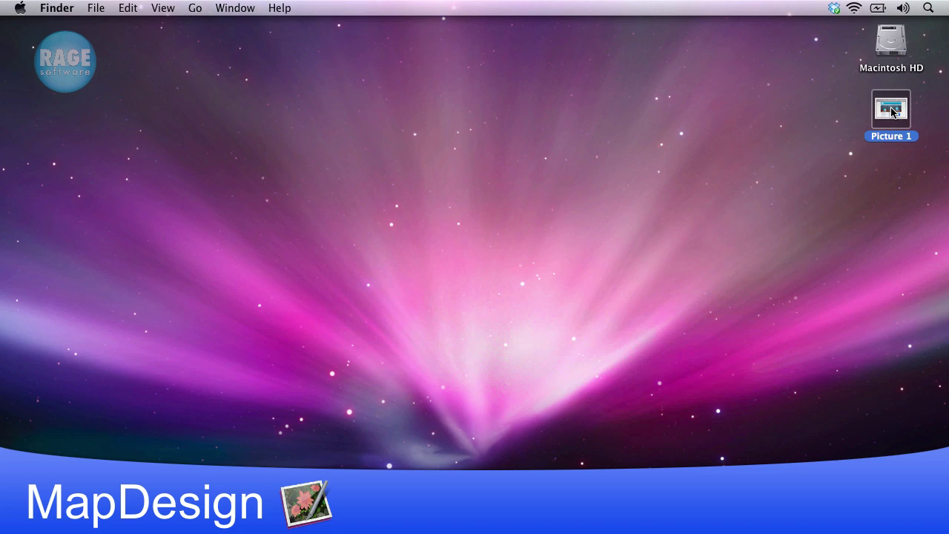
{"action": "double_click", "coordinate": [891, 110]}
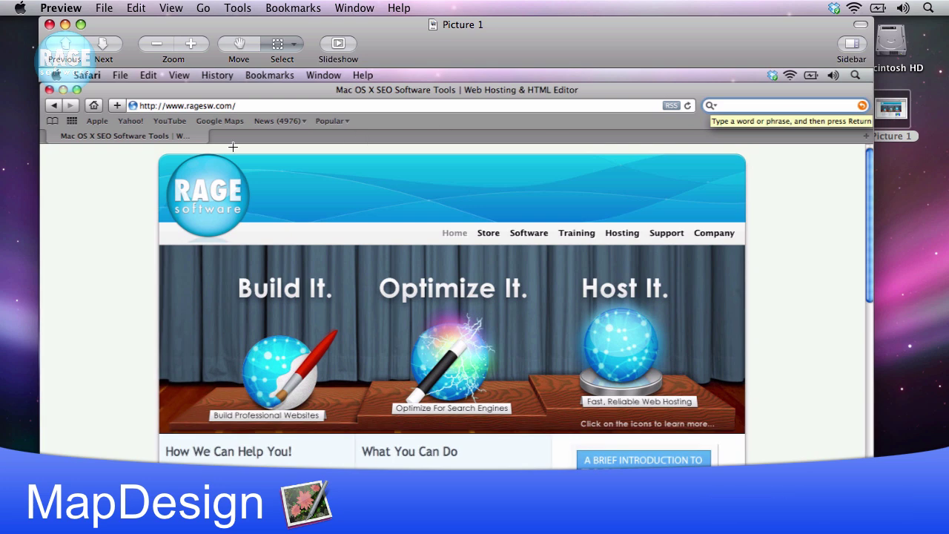
{"action": "left_click_drag", "start_coordinate": [156, 155], "coordinate": [746, 431]}
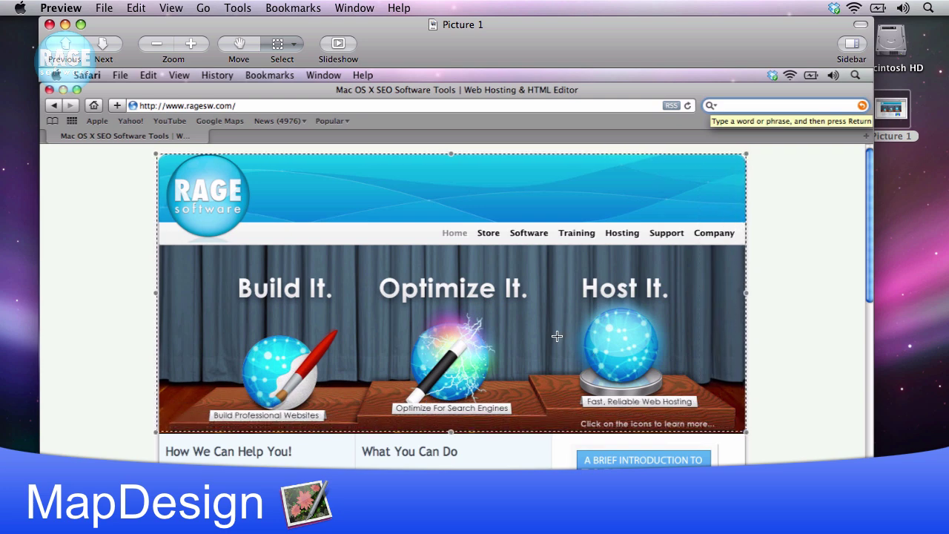
Copy the selected banner and make a new untitled image from the clipboard
{"action": "left_click", "coordinate": [141, 7]}
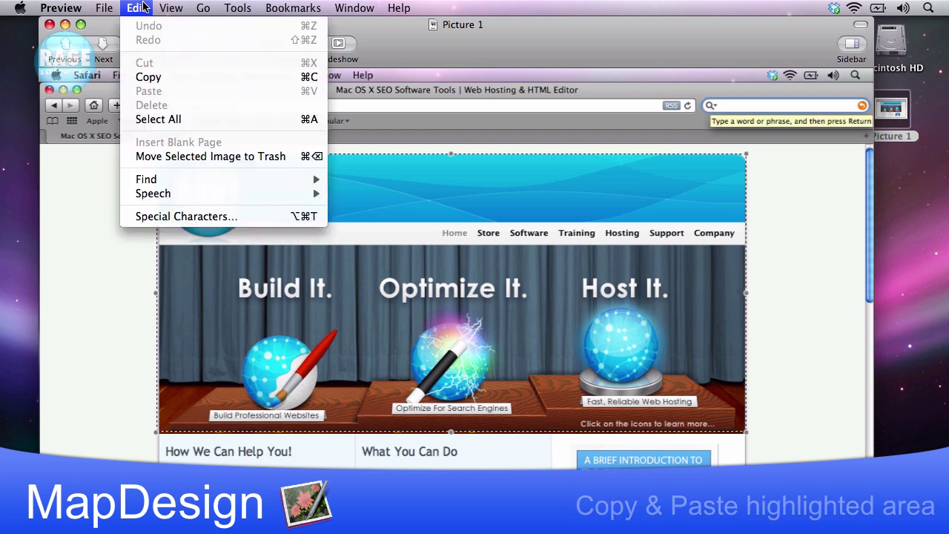
{"action": "left_click", "coordinate": [146, 78]}
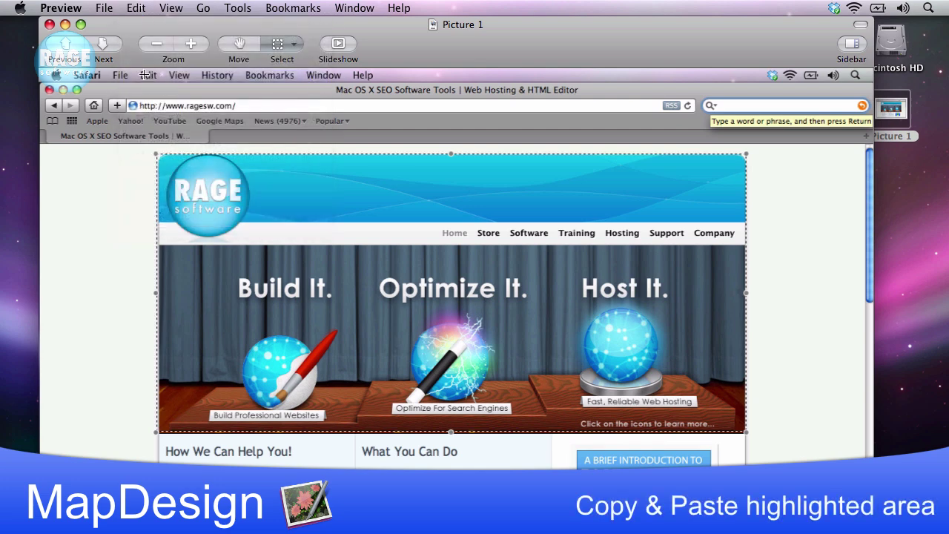
{"action": "left_click", "coordinate": [104, 8]}
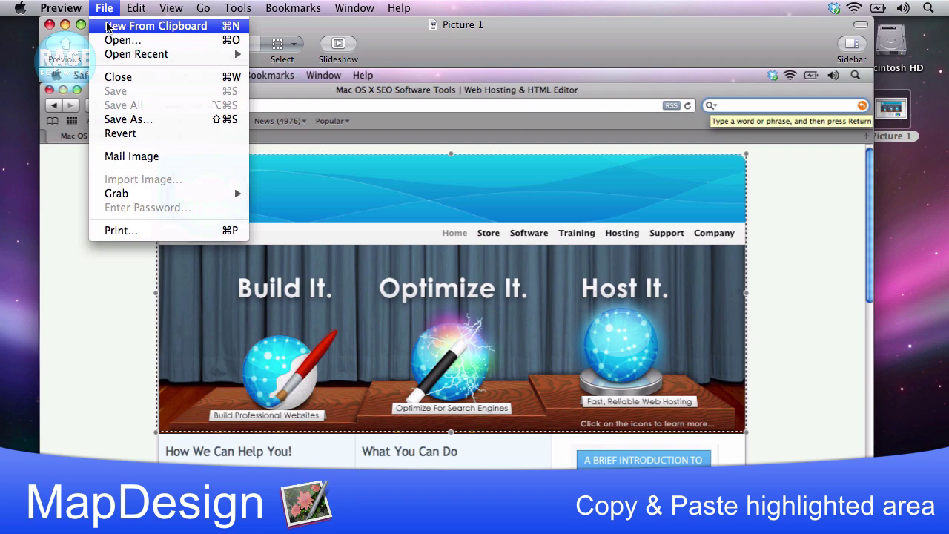
{"action": "left_click", "coordinate": [107, 26]}
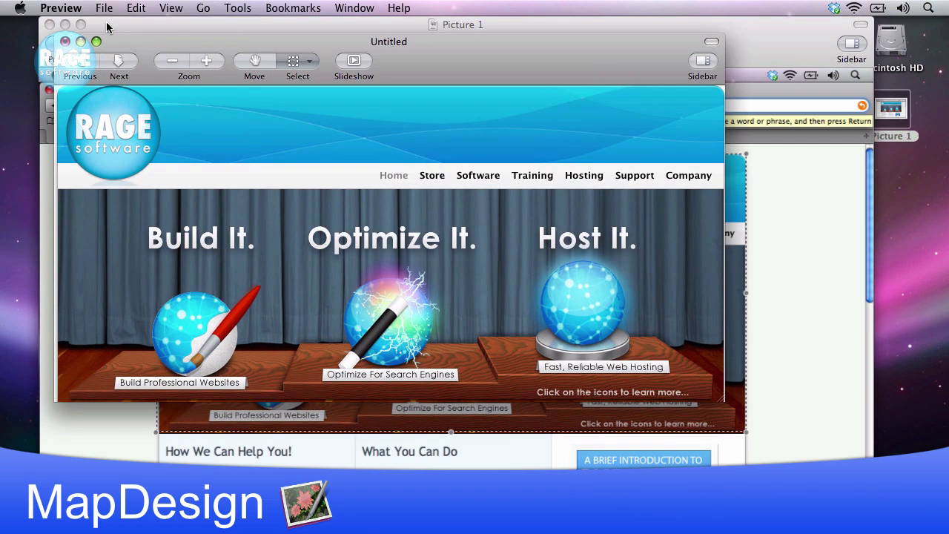
{"action": "left_click_drag", "start_coordinate": [117, 43], "coordinate": [150, 63]}
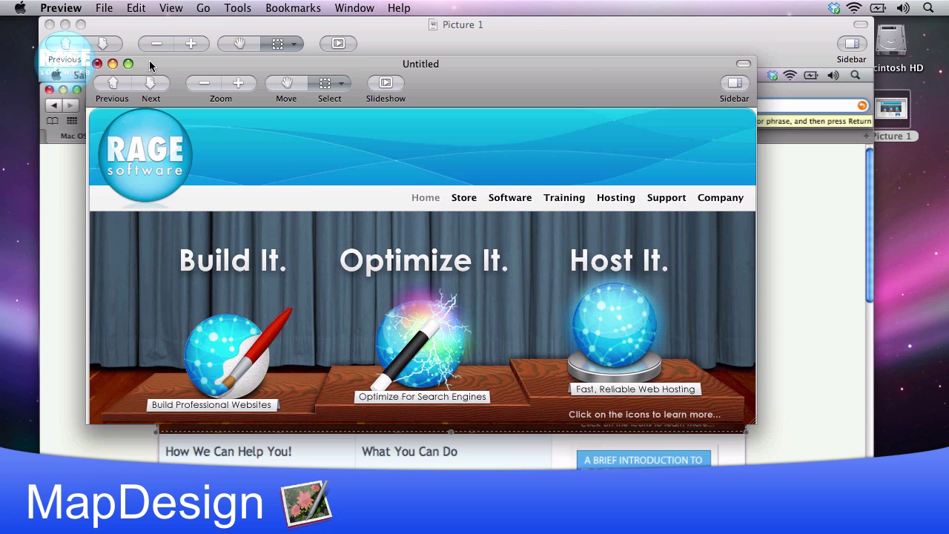
Resize the banner image to 510 pixels wide
{"action": "left_click", "coordinate": [233, 9]}
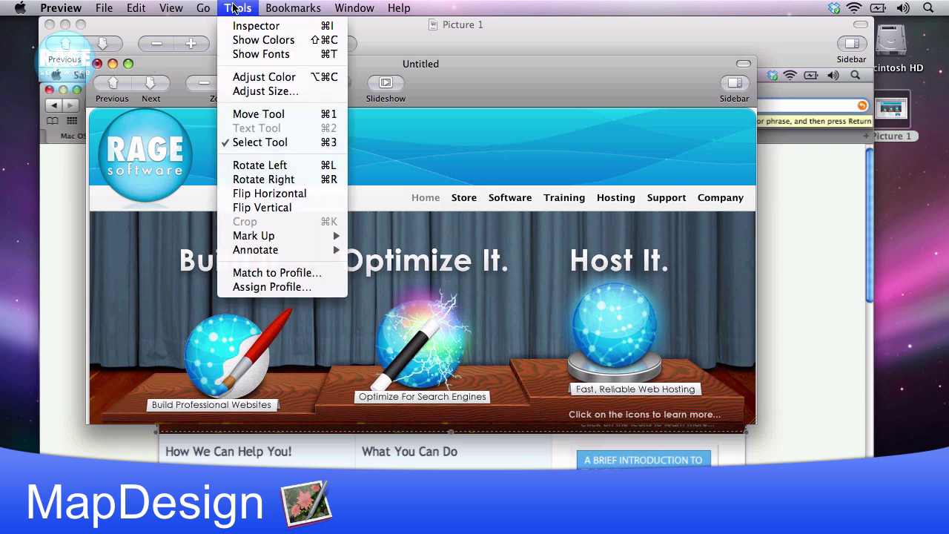
{"action": "left_click", "coordinate": [238, 91]}
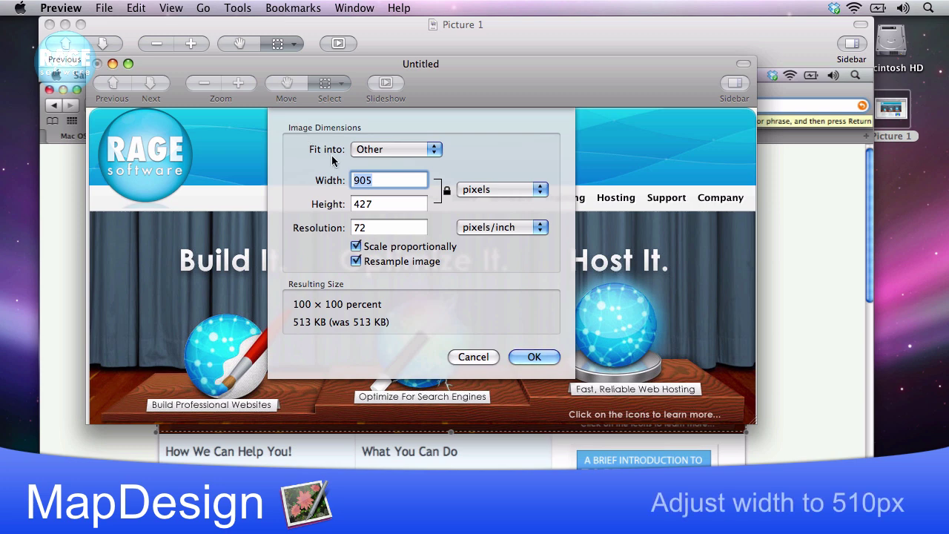
{"action": "type", "text": "51"}
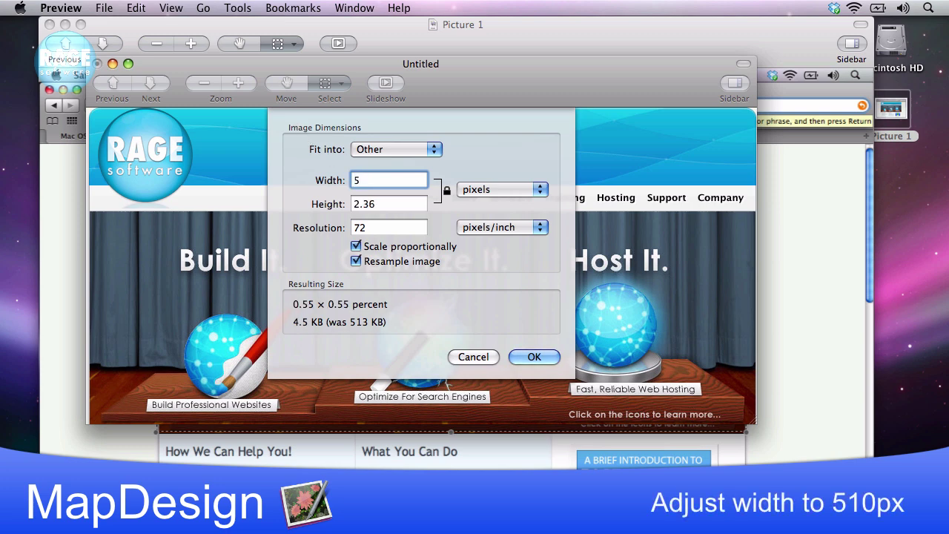
{"action": "type", "text": "0"}
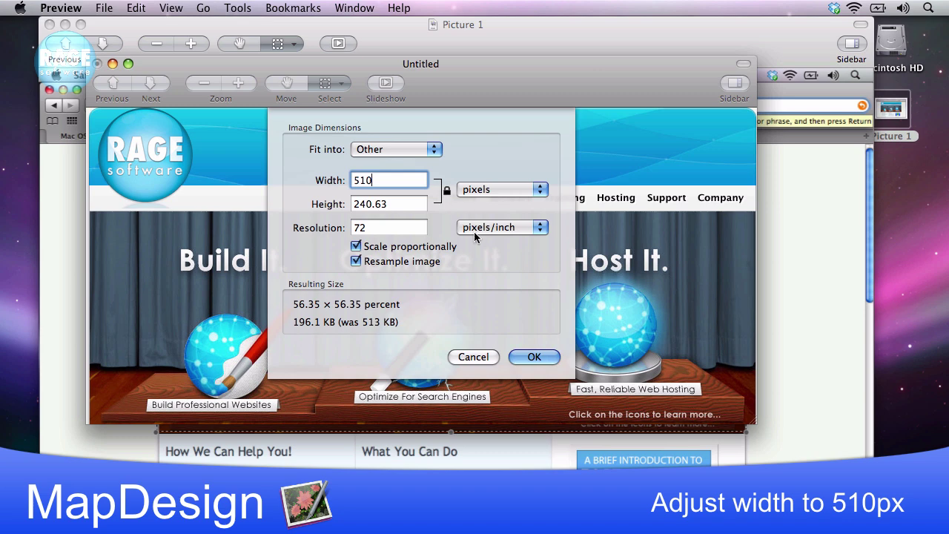
{"action": "left_click", "coordinate": [531, 358]}
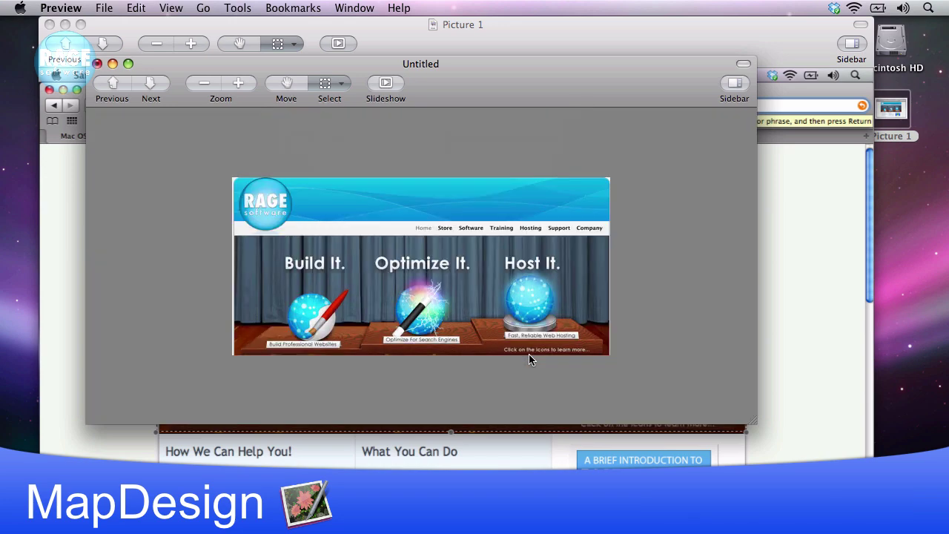
Save the resized banner to the desktop as imagemap
{"action": "left_click", "coordinate": [103, 8]}
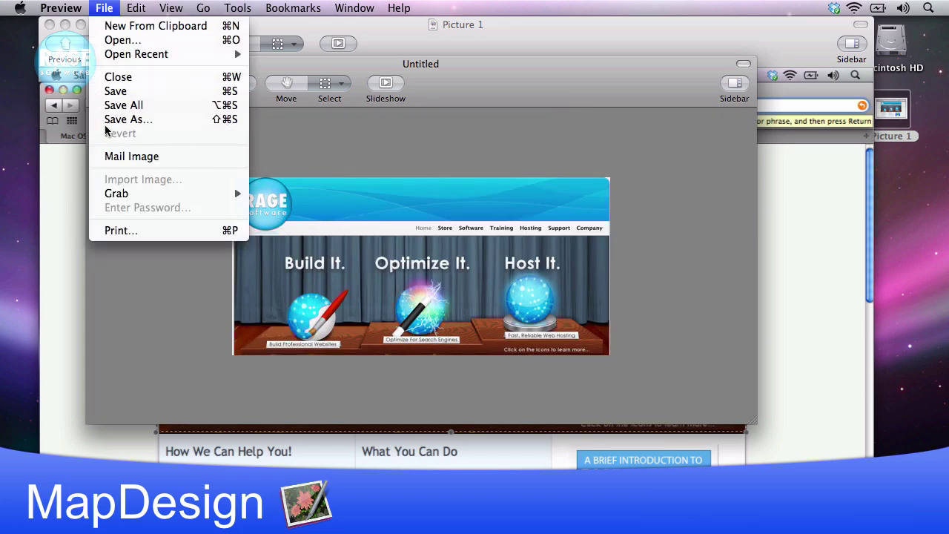
{"action": "left_click", "coordinate": [105, 125]}
{"action": "type", "text": "imagemap"}
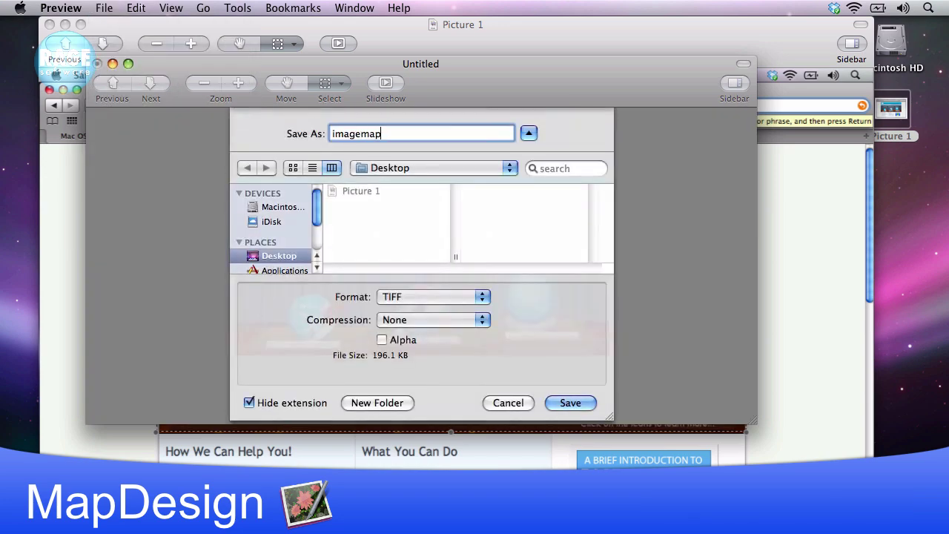
{"action": "key", "text": "Return"}
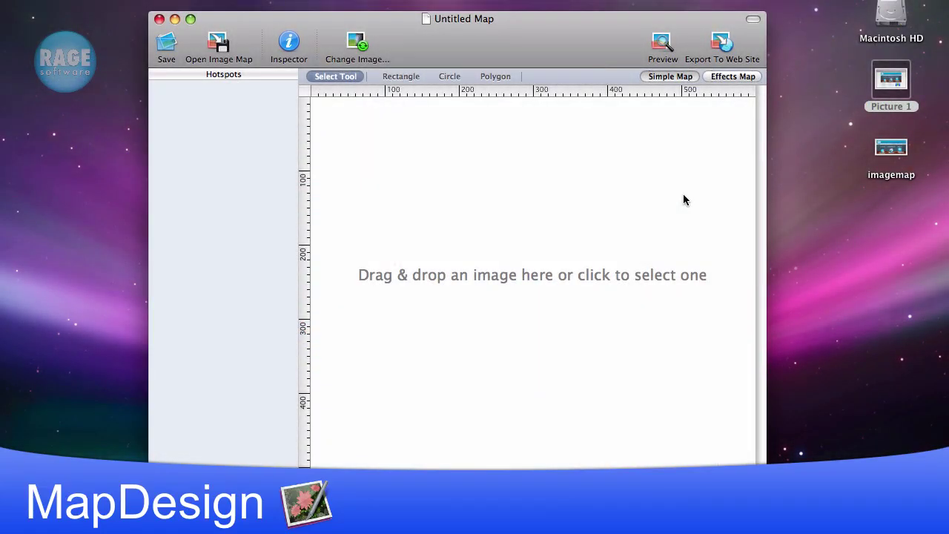
Drop the imagemap picture from the desktop into the Untitled Map
{"action": "left_click_drag", "start_coordinate": [886, 160], "coordinate": [498, 231]}
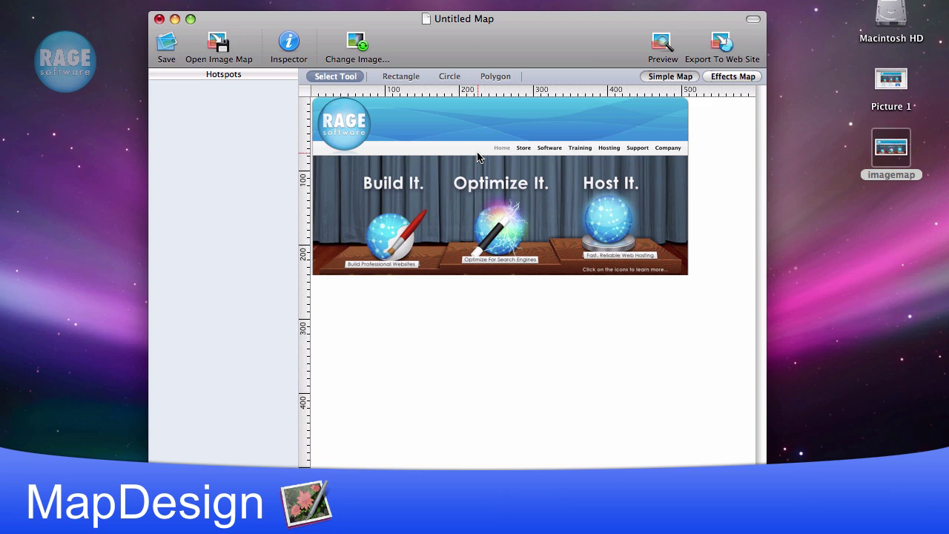
Draw rectangle hotspots over the banner, starting with the Home link, then select Rectangle 1
{"action": "left_click", "coordinate": [401, 79]}
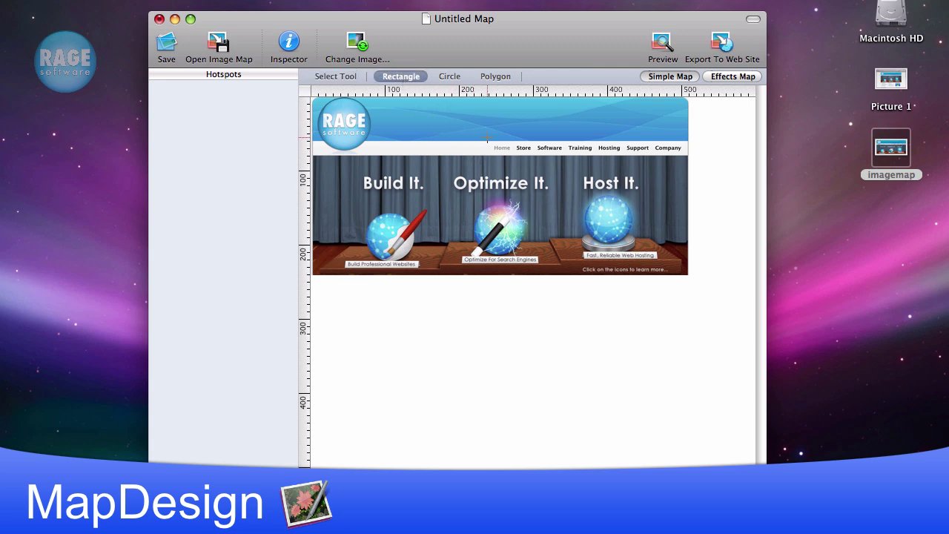
{"action": "left_click_drag", "start_coordinate": [487, 136], "coordinate": [516, 156]}
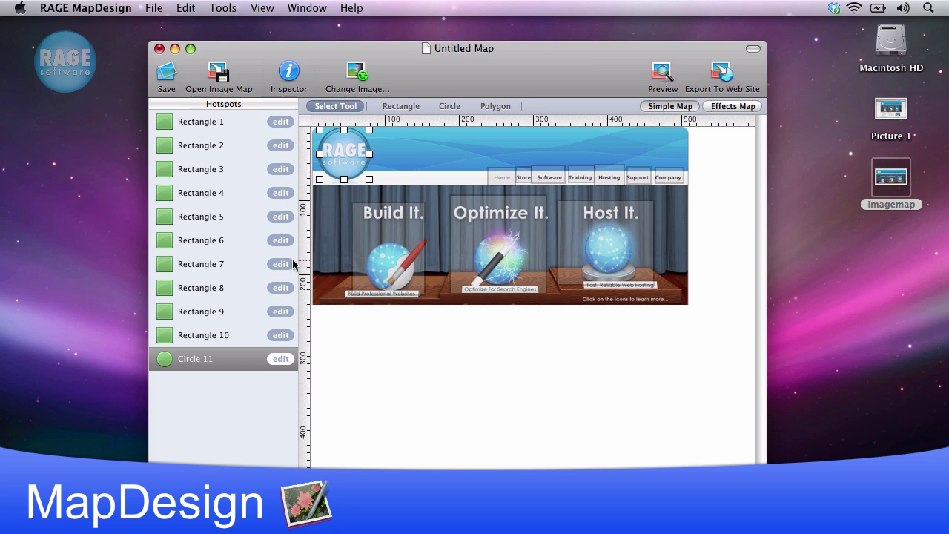
{"action": "left_click", "coordinate": [281, 359]}
{"action": "left_click", "coordinate": [242, 123]}
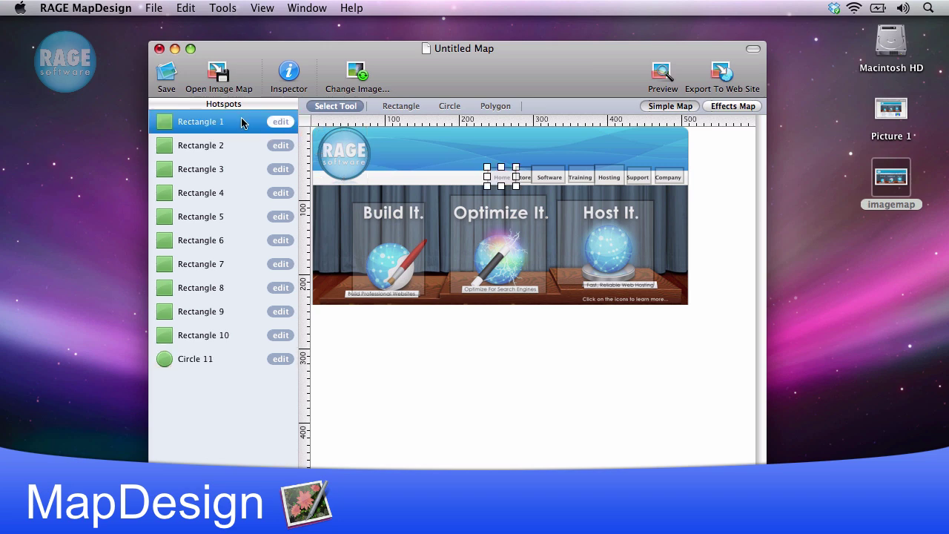
{"action": "left_click", "coordinate": [280, 122]}
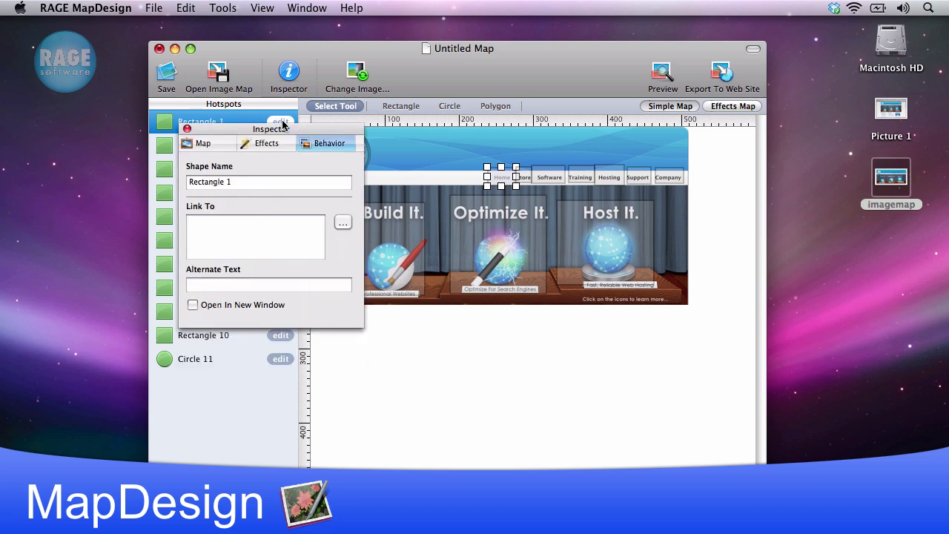
{"action": "left_click", "coordinate": [260, 231]}
{"action": "type", "text": "http"}
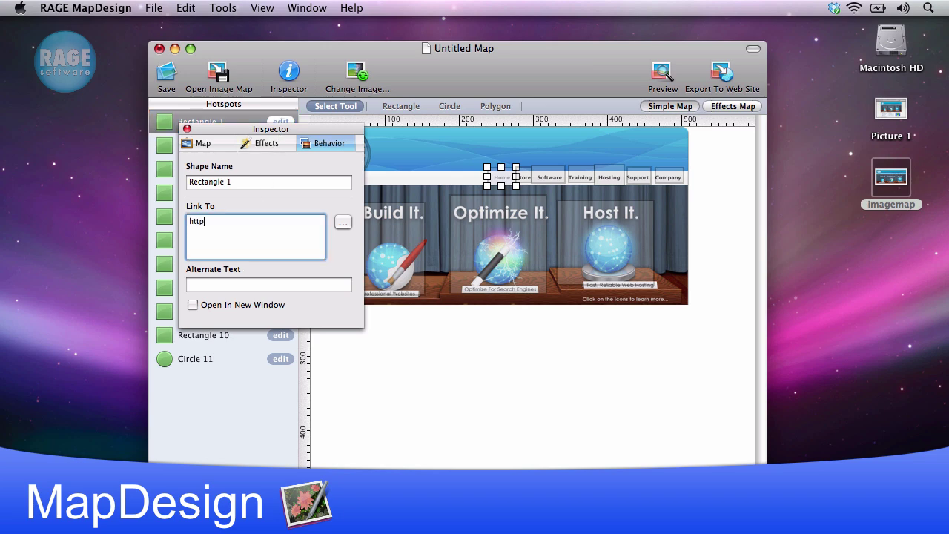
{"action": "type", "text": "://www.ragesw.com"}
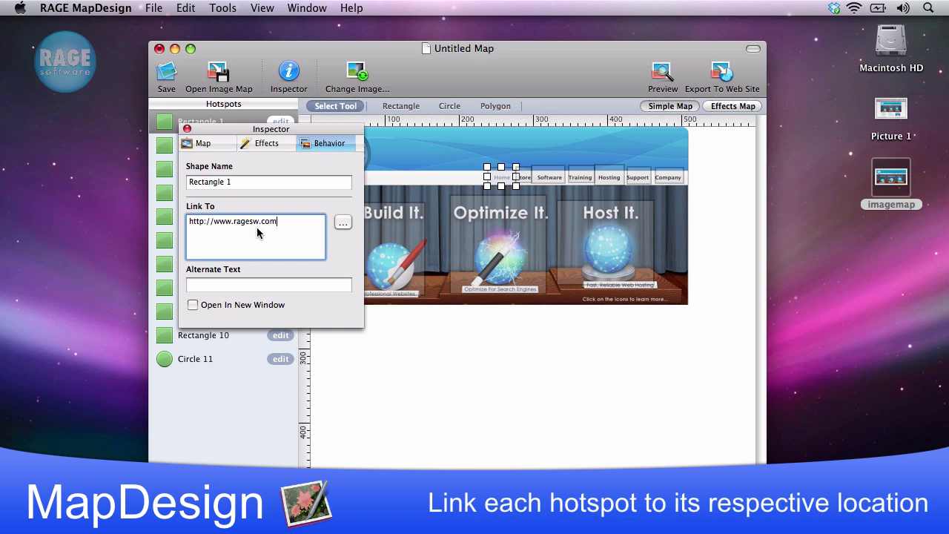
{"action": "left_click", "coordinate": [192, 306]}
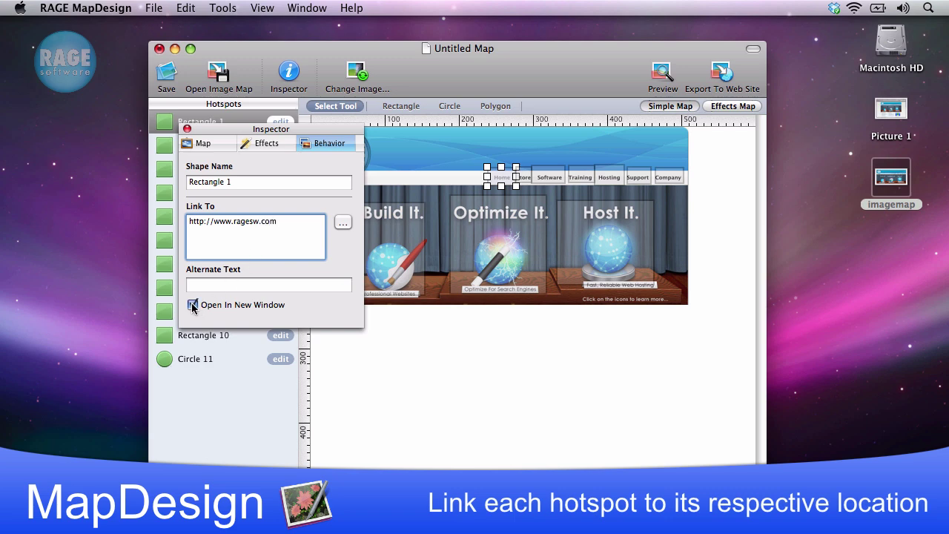
{"action": "double_click", "coordinate": [192, 222]}
{"action": "left_click", "coordinate": [187, 130]}
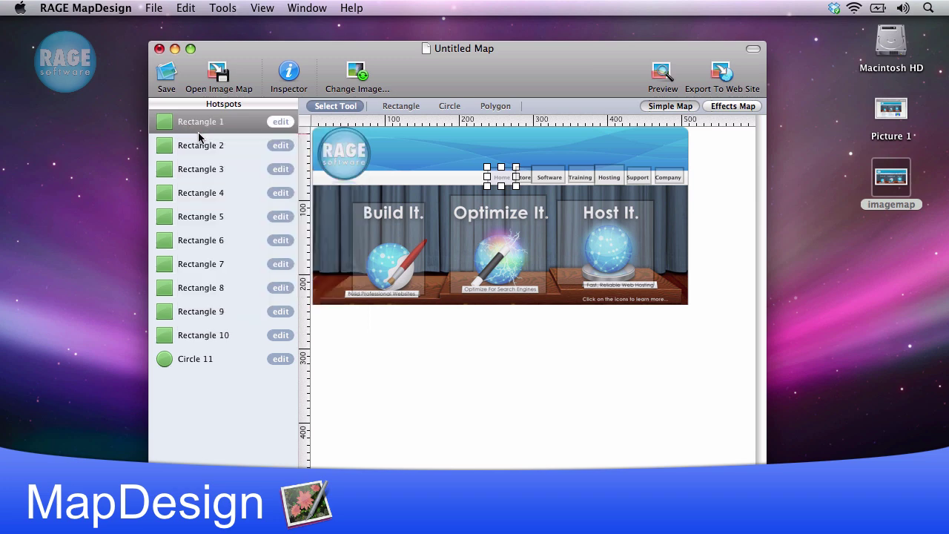
Export the map as Simple Image Map HTML with JPEG images, saved as index on the desktop
{"action": "left_click", "coordinate": [163, 9]}
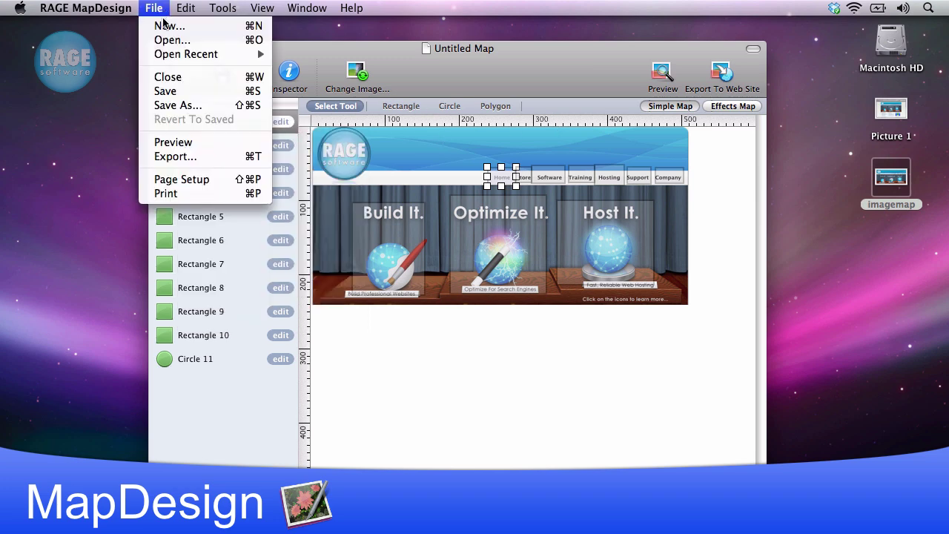
{"action": "left_click", "coordinate": [177, 158]}
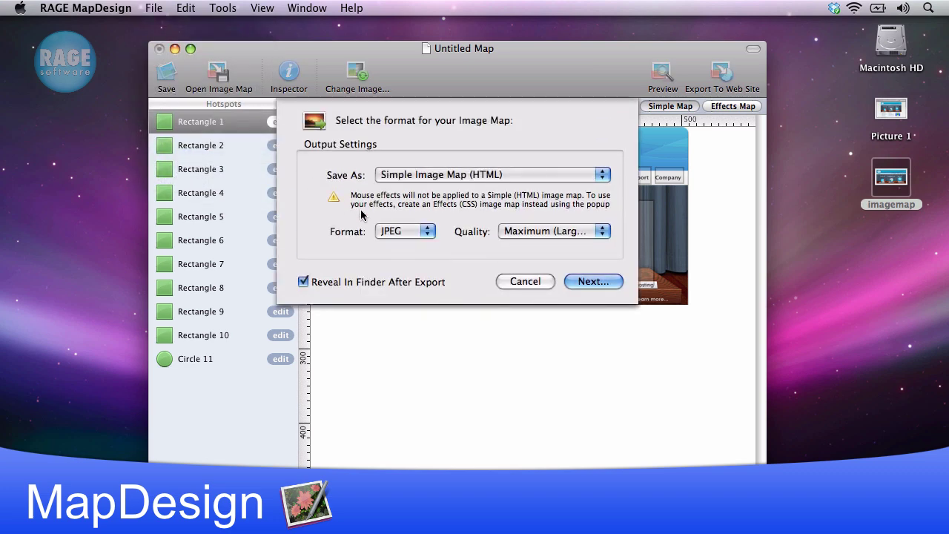
{"action": "left_click", "coordinate": [573, 280]}
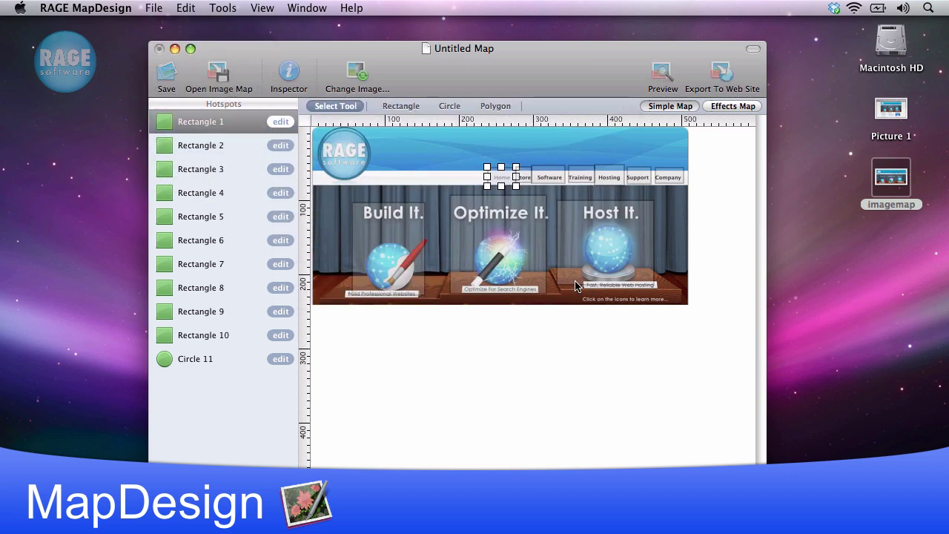
{"action": "left_click", "coordinate": [577, 201]}
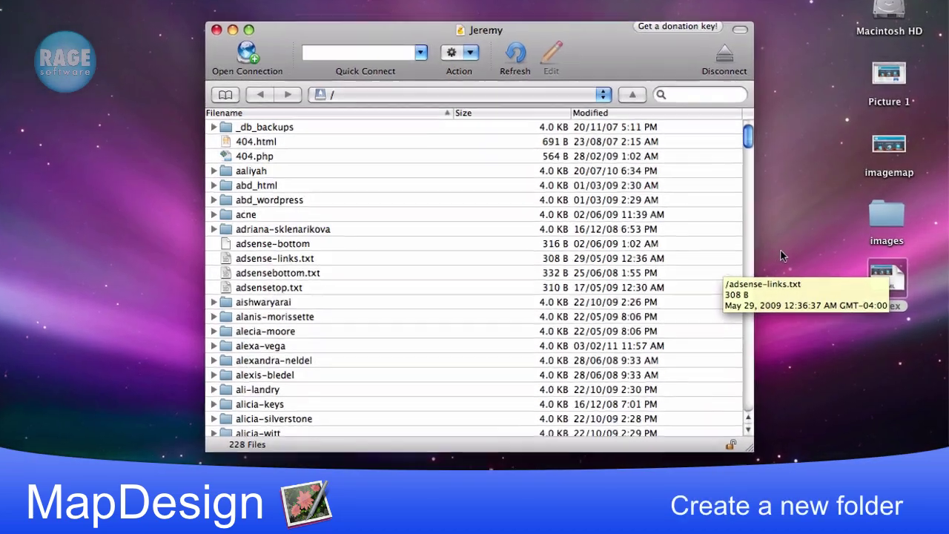
Create a new desktop folder named mapdesign-facebook
{"action": "right_click", "coordinate": [796, 243]}
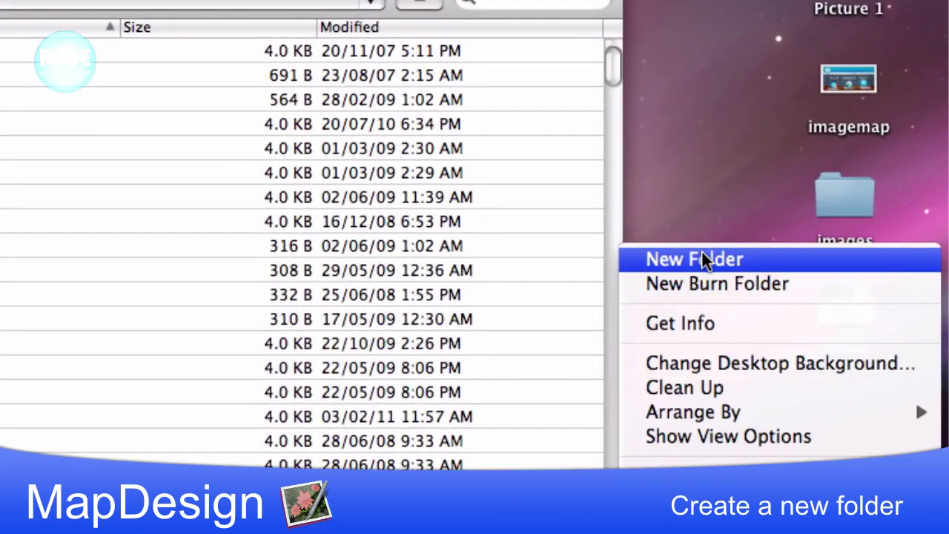
{"action": "left_click", "coordinate": [702, 253]}
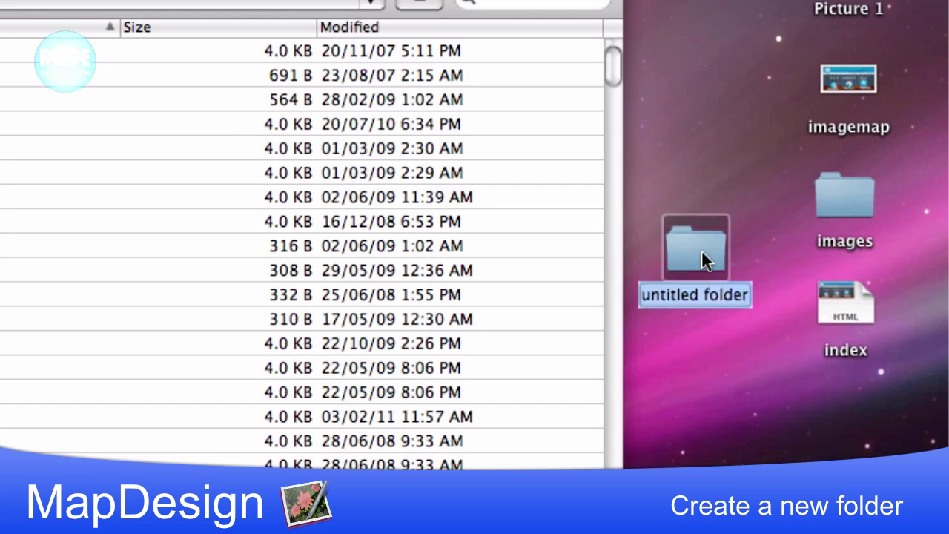
{"action": "type", "text": "mapdesign-"}
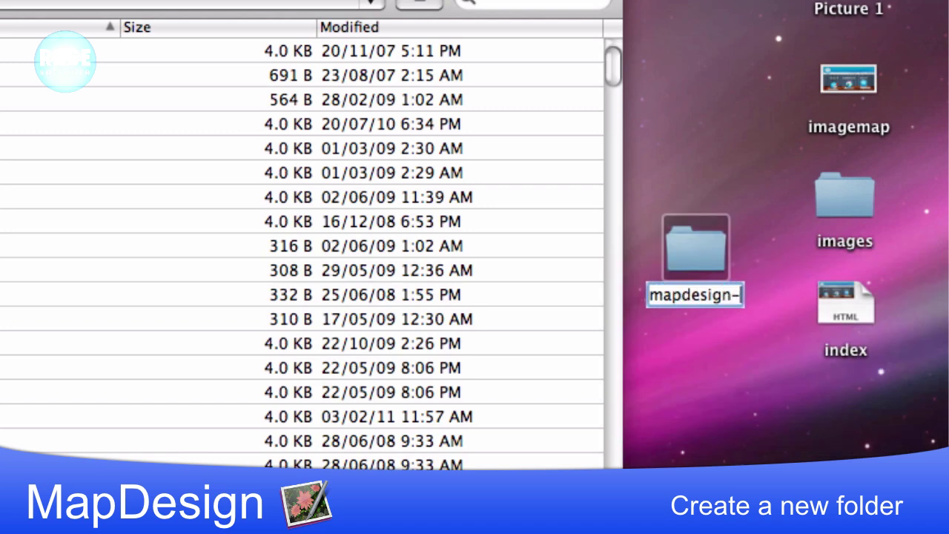
{"action": "type", "text": "faceboo"}
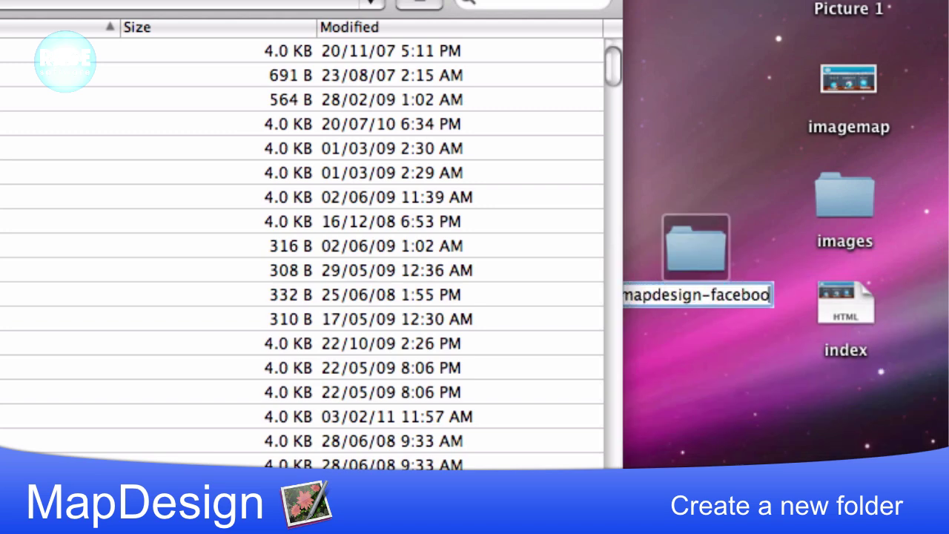
{"action": "type", "text": "k"}
{"action": "key", "text": "Return"}
{"action": "left_click_drag", "start_coordinate": [717, 249], "coordinate": [739, 248]}
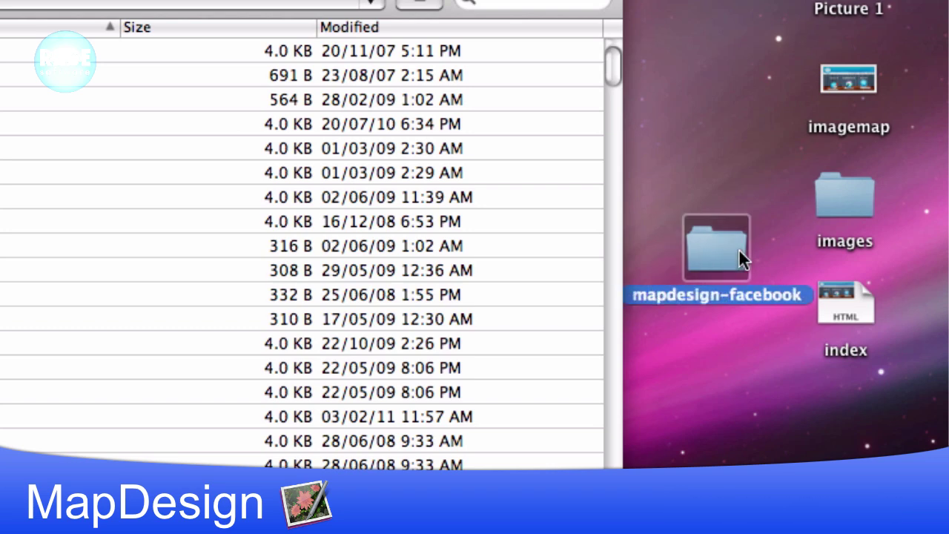
Move the index file and images folder into mapdesign-facebook
{"action": "left_click", "coordinate": [871, 207]}
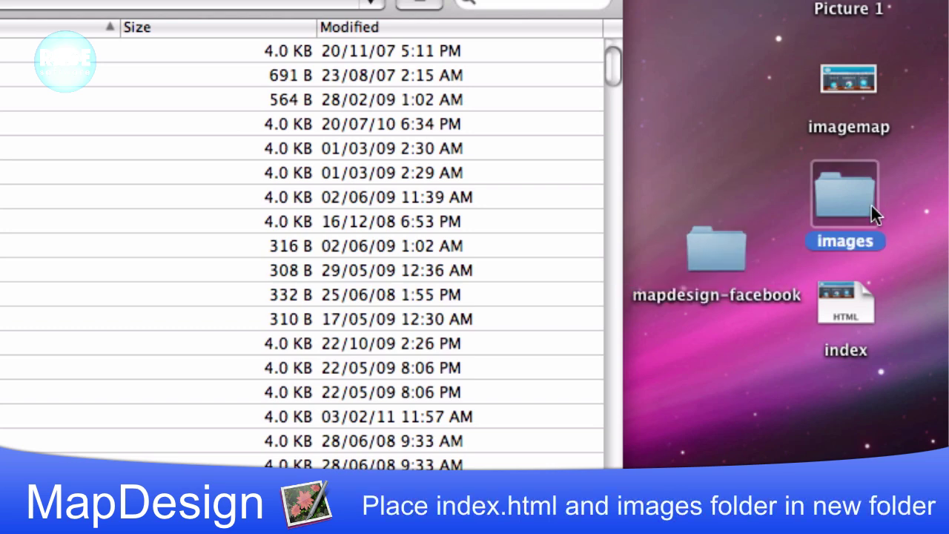
{"action": "left_click", "coordinate": [864, 302]}
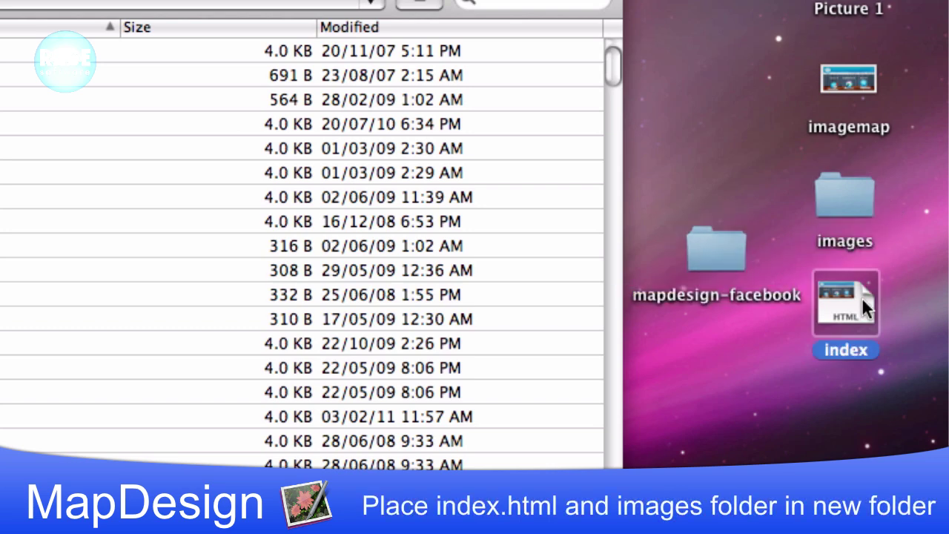
{"action": "left_click_drag", "start_coordinate": [893, 321], "coordinate": [724, 264]}
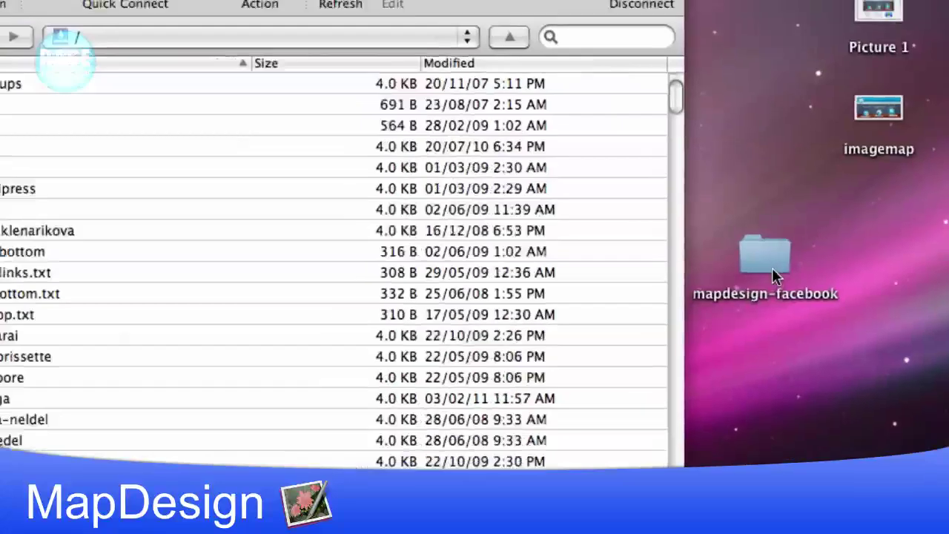
{"action": "left_click", "coordinate": [725, 267]}
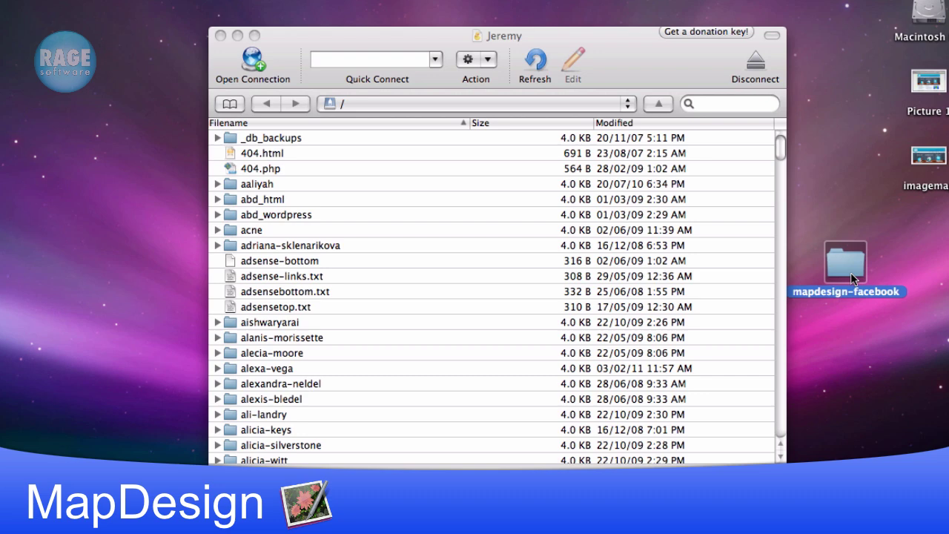
Drag the mapdesign-facebook folder into Cyberduck's root file list to upload it
{"action": "left_click_drag", "start_coordinate": [851, 277], "coordinate": [542, 298]}
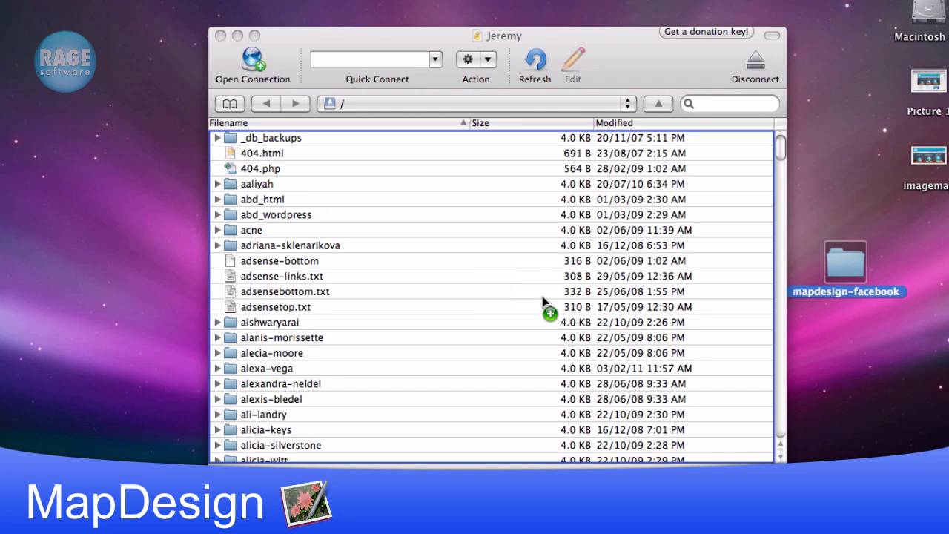
{"action": "left_click_drag", "start_coordinate": [543, 298], "coordinate": [543, 296]}
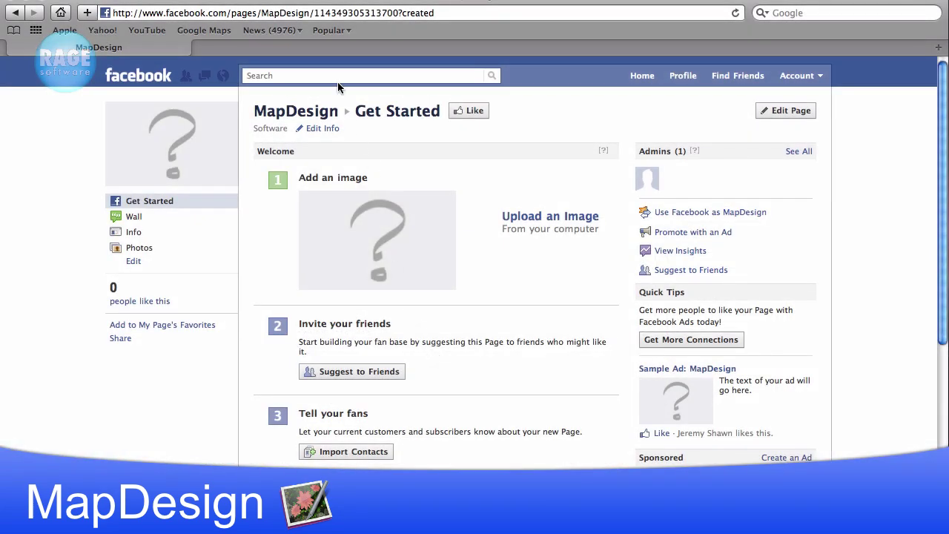
Search Facebook for iFramed and open the iframed! easiest iframe developer app page
{"action": "left_click", "coordinate": [338, 80]}
{"action": "type", "text": "iF"}
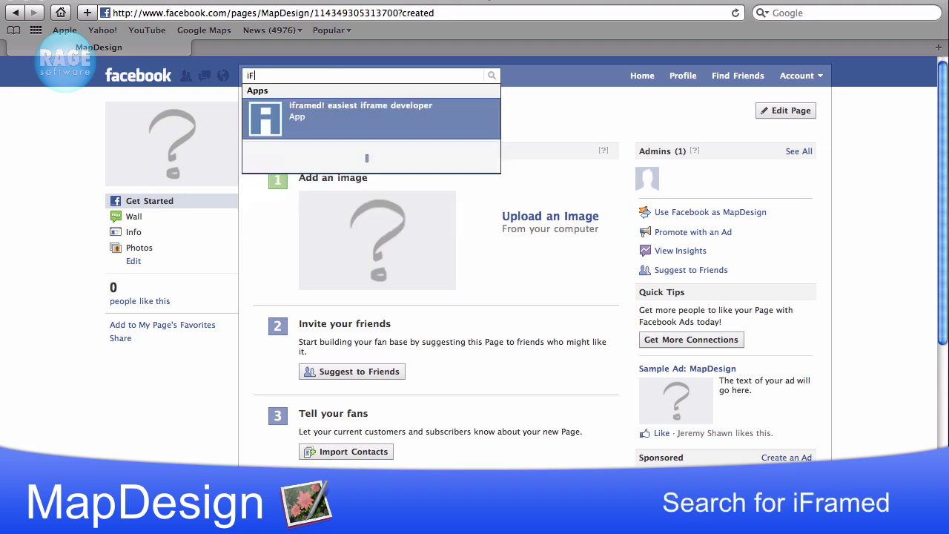
{"action": "type", "text": "ramed"}
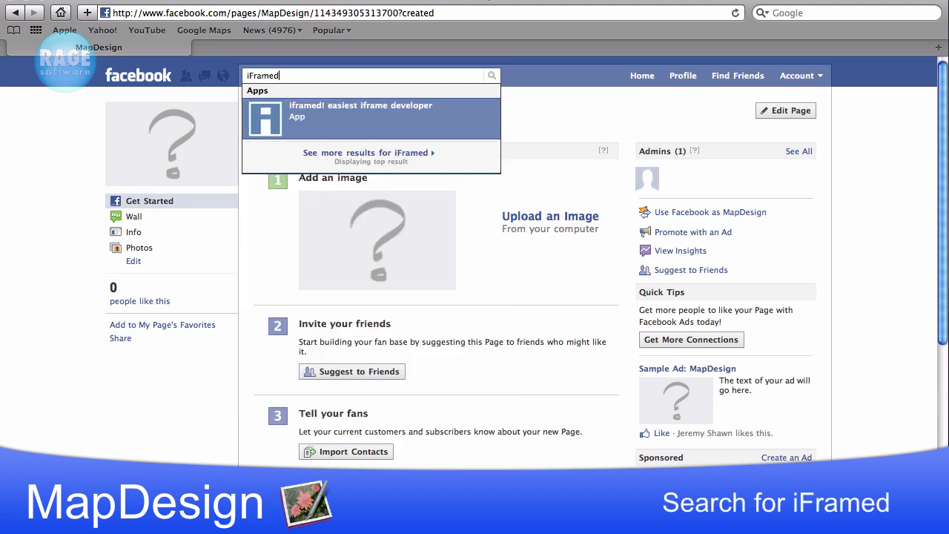
{"action": "left_click", "coordinate": [318, 115]}
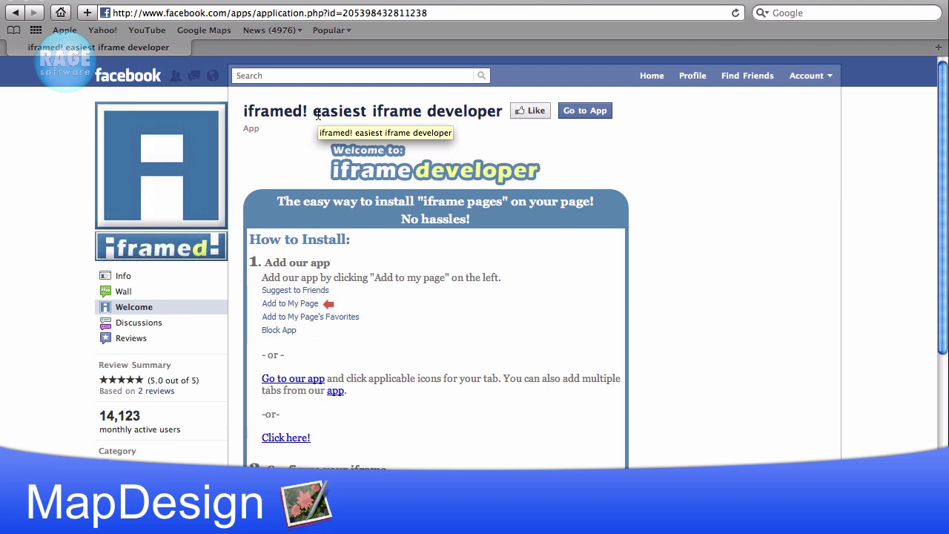
Add the iframed! app's Tab 1 to the MapDesign Facebook page
{"action": "left_click", "coordinate": [581, 119]}
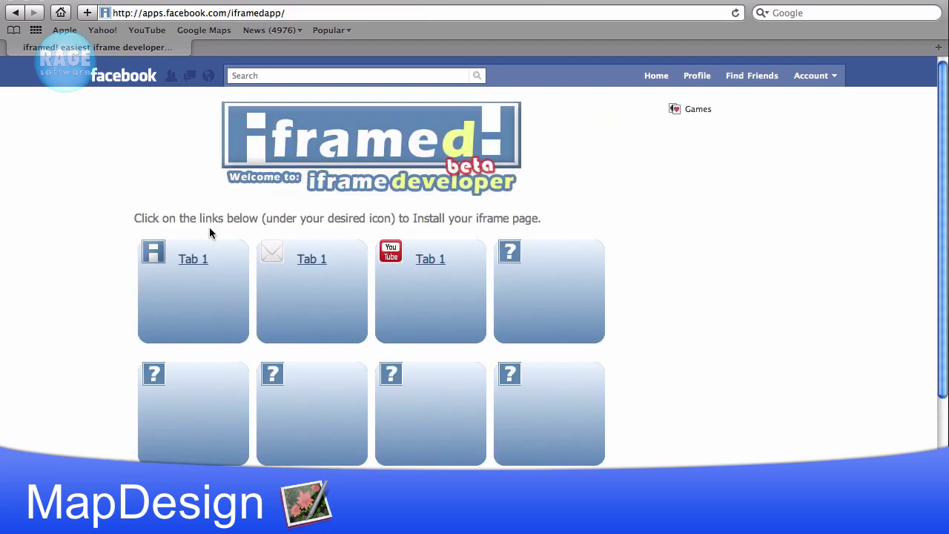
{"action": "left_click", "coordinate": [194, 261]}
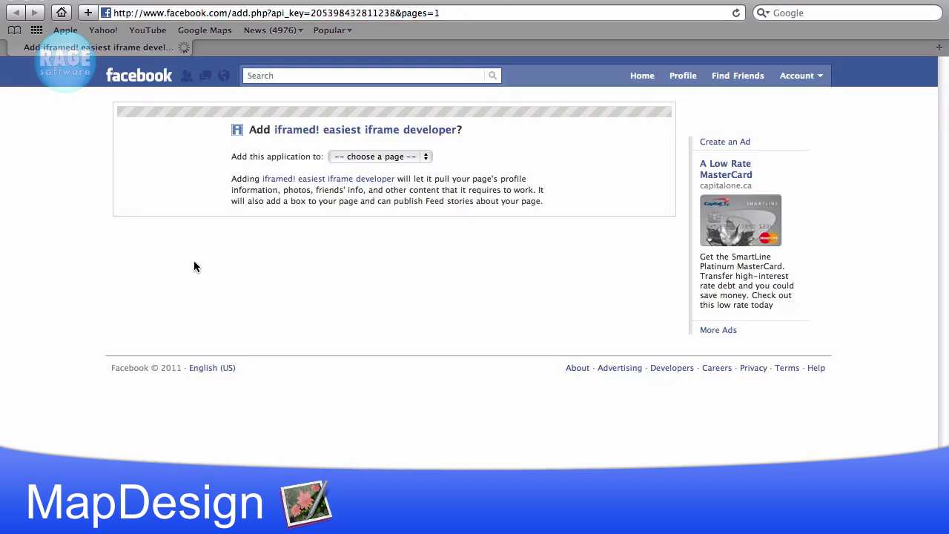
{"action": "left_click", "coordinate": [424, 156]}
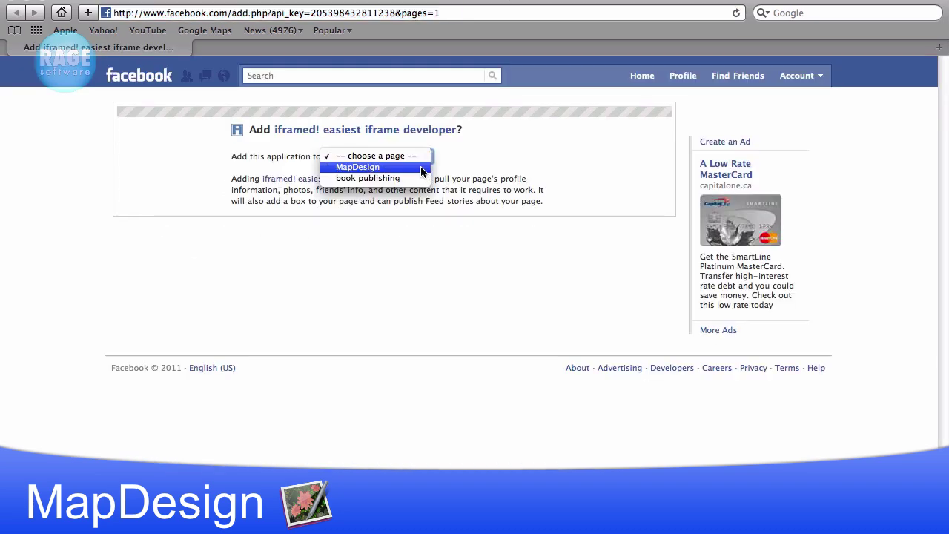
{"action": "left_click", "coordinate": [418, 167]}
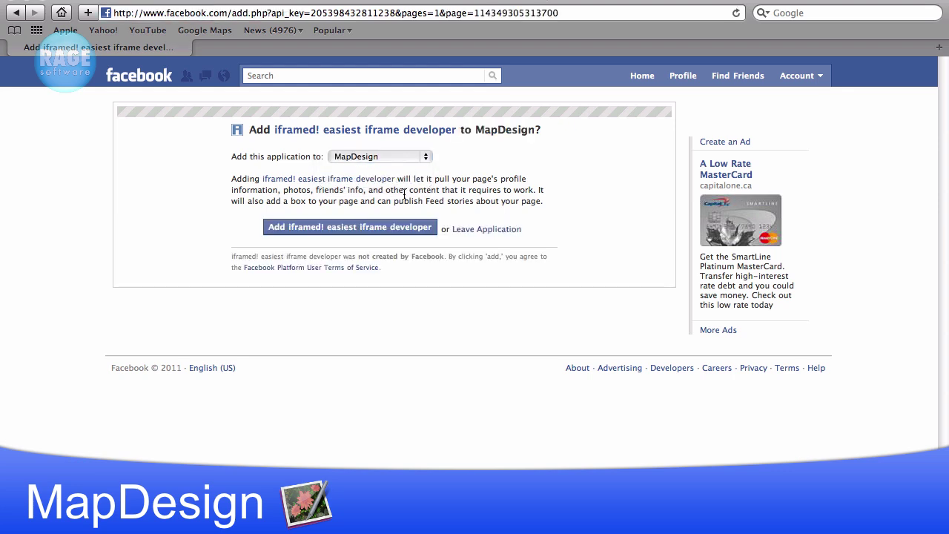
{"action": "left_click", "coordinate": [385, 227]}
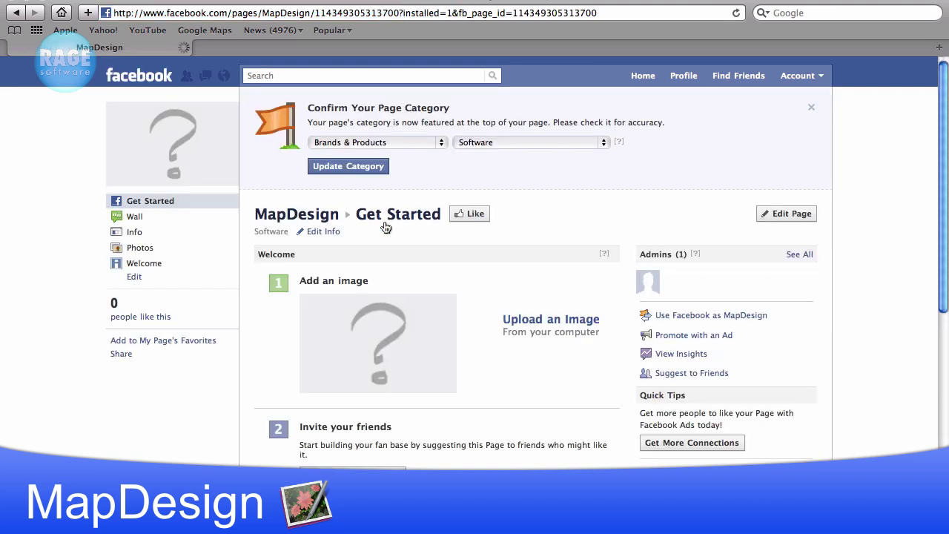
{"action": "left_click", "coordinate": [144, 263]}
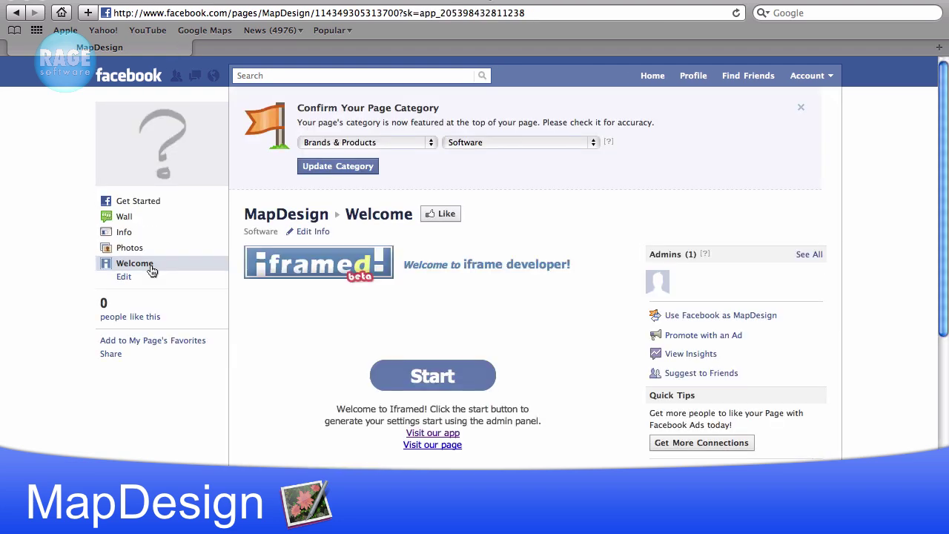
{"action": "left_click", "coordinate": [412, 378]}
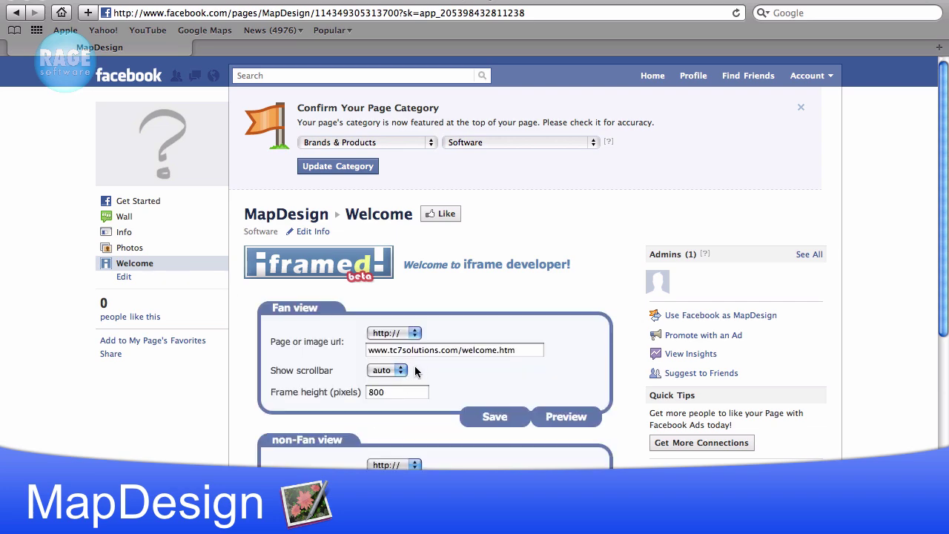
{"action": "triple_click", "coordinate": [443, 353]}
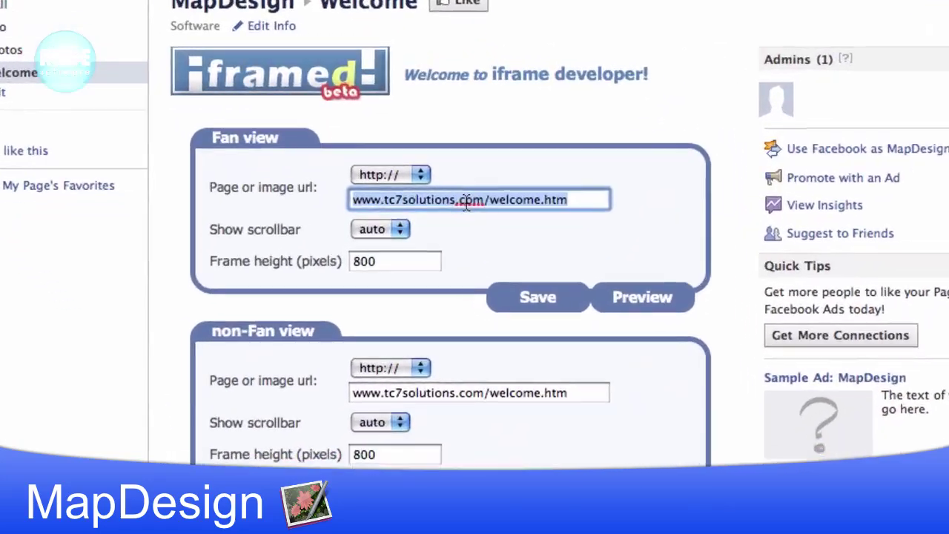
{"action": "type", "text": "www.rage"}
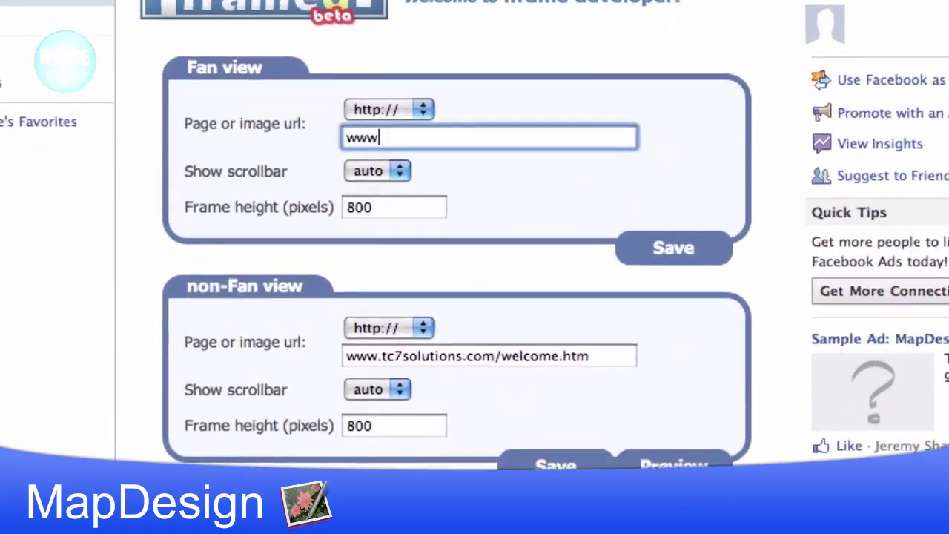
{"action": "type", "text": "sw.com"}
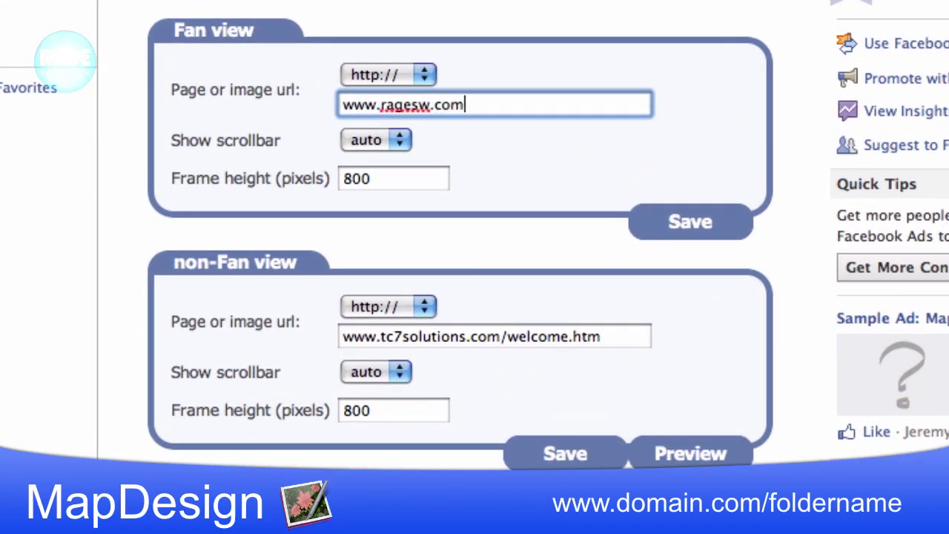
{"action": "type", "text": "/mapdesign-"}
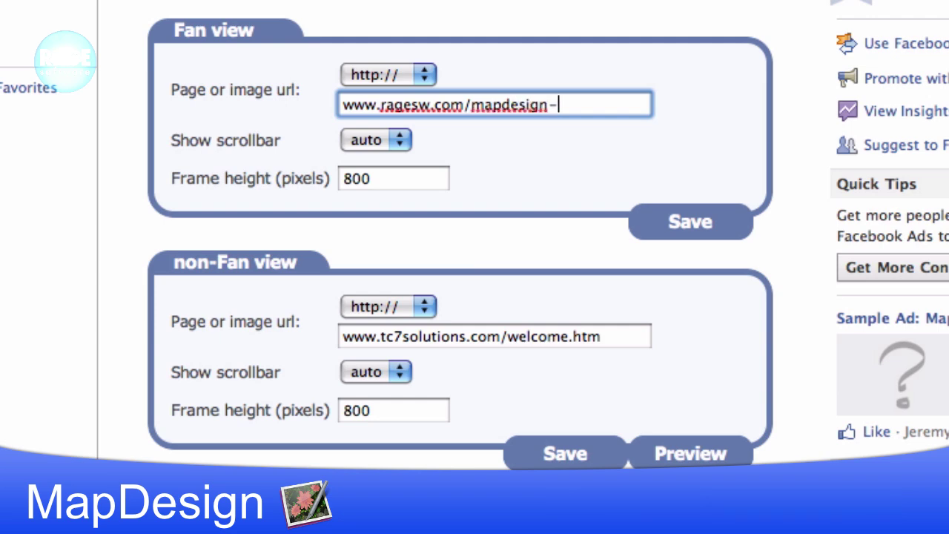
{"action": "type", "text": "facebook"}
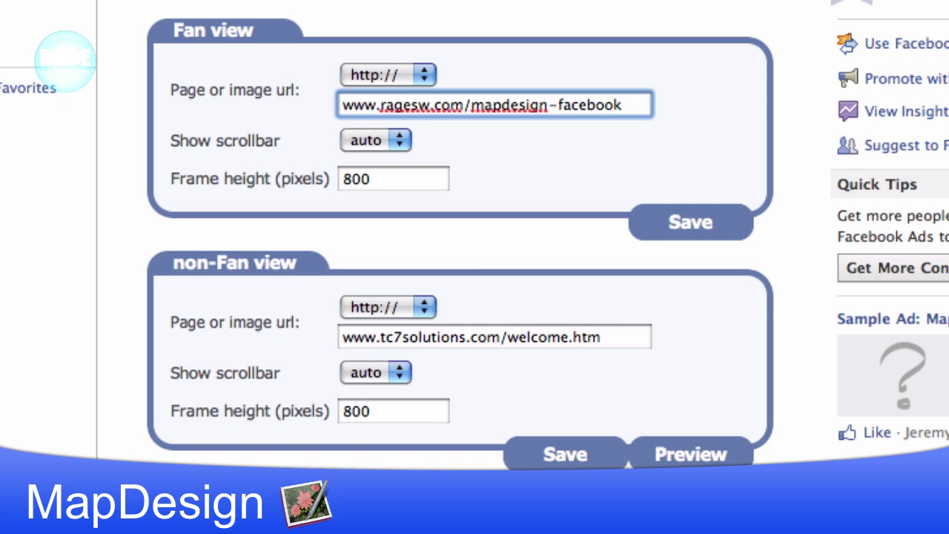
Copy the Fan view URL into the non-Fan view, save both, then preview and test the Home link
{"action": "triple_click", "coordinate": [484, 106]}
{"action": "key", "text": "ctrl+c"}
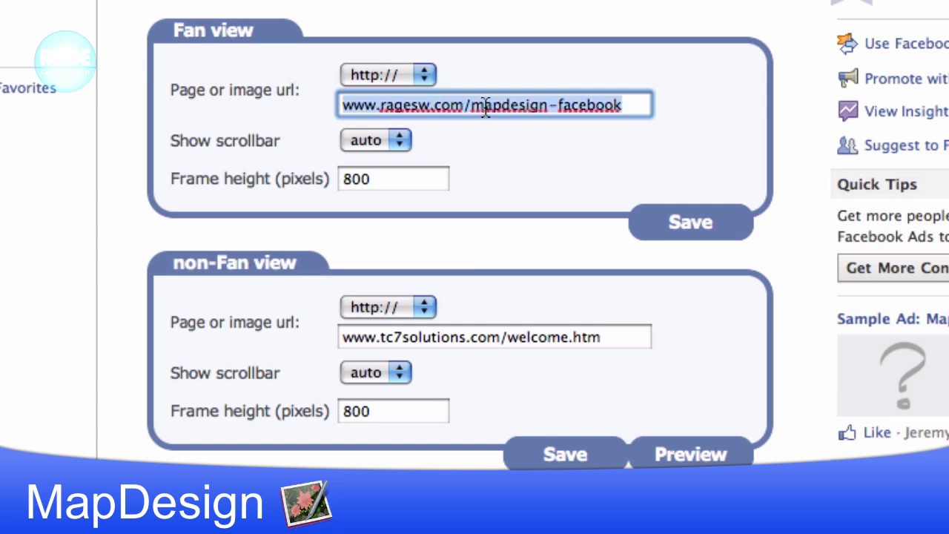
{"action": "triple_click", "coordinate": [437, 337]}
{"action": "key", "text": "ctrl+v"}
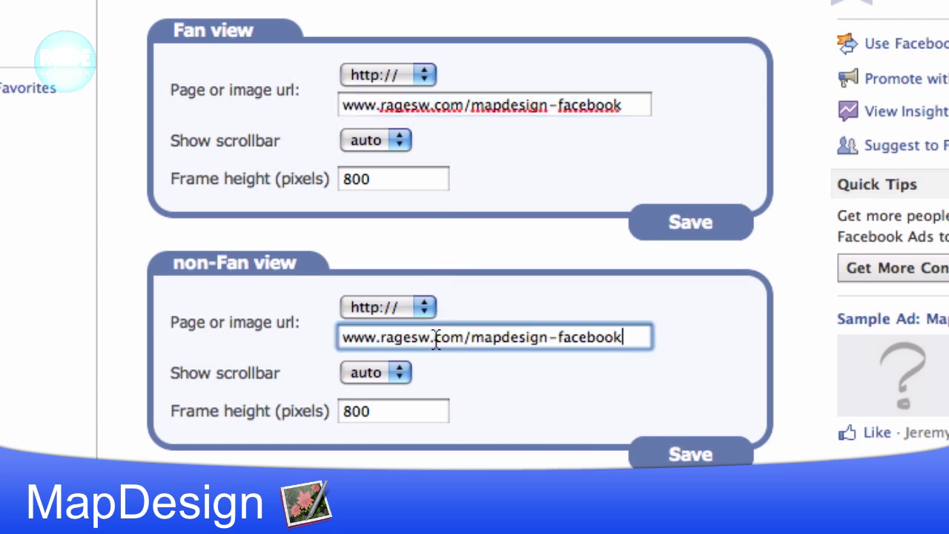
{"action": "left_click", "coordinate": [678, 227]}
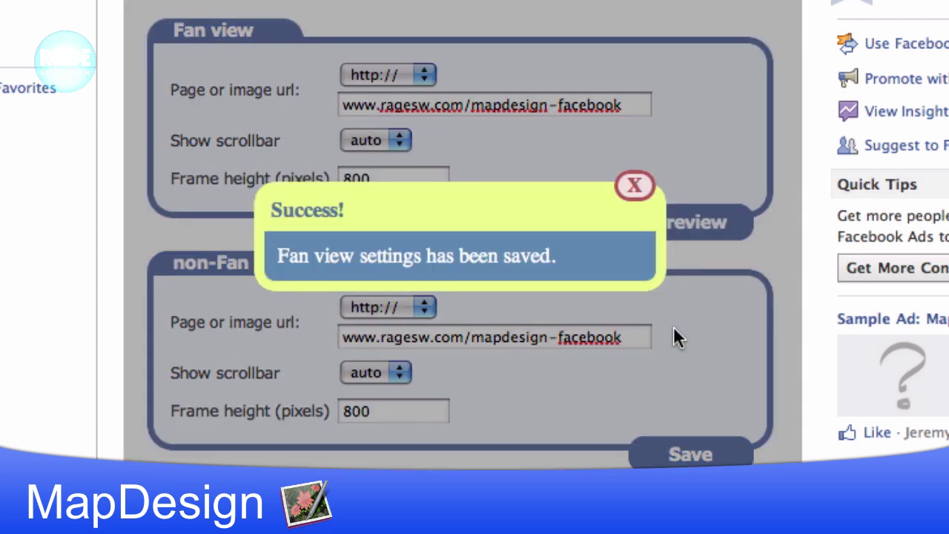
{"action": "left_click", "coordinate": [636, 187]}
{"action": "left_click", "coordinate": [663, 449]}
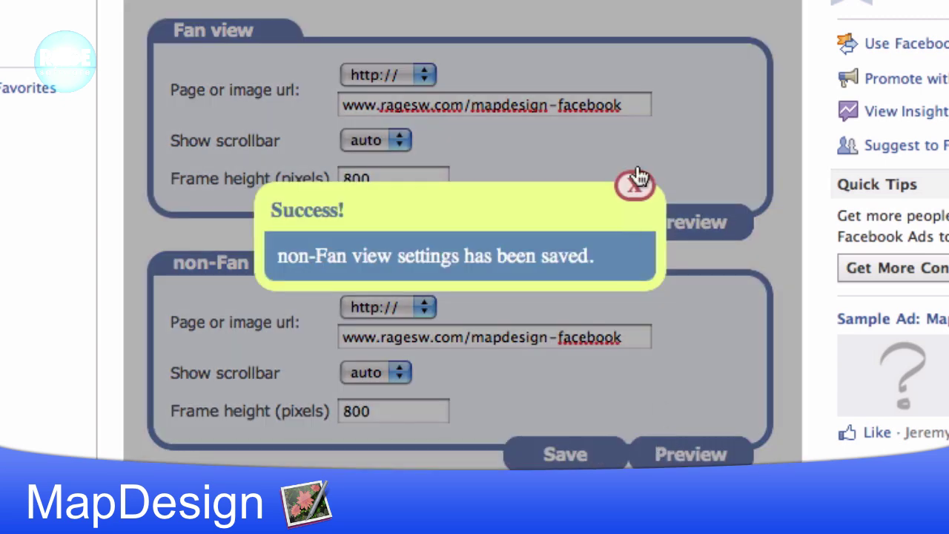
{"action": "left_click", "coordinate": [636, 186]}
{"action": "left_click", "coordinate": [663, 222]}
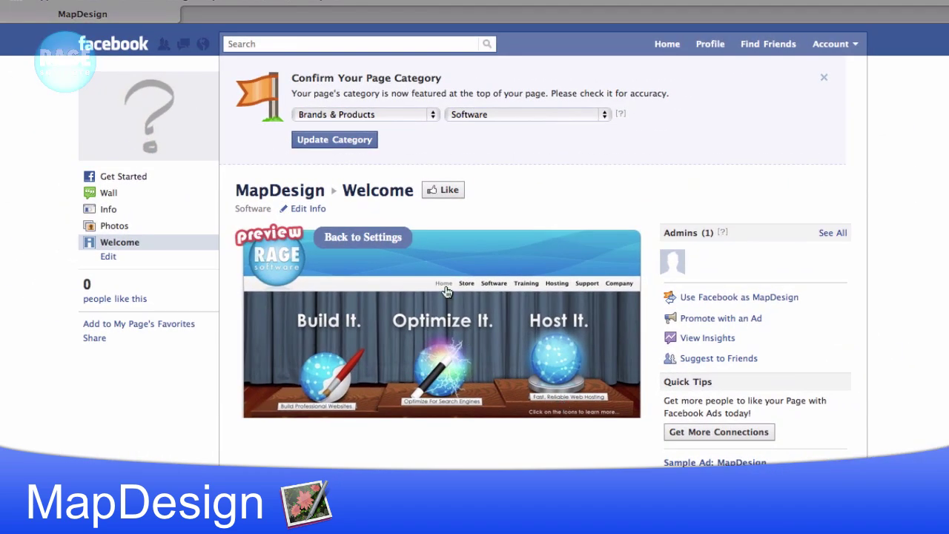
{"action": "left_click", "coordinate": [443, 285]}
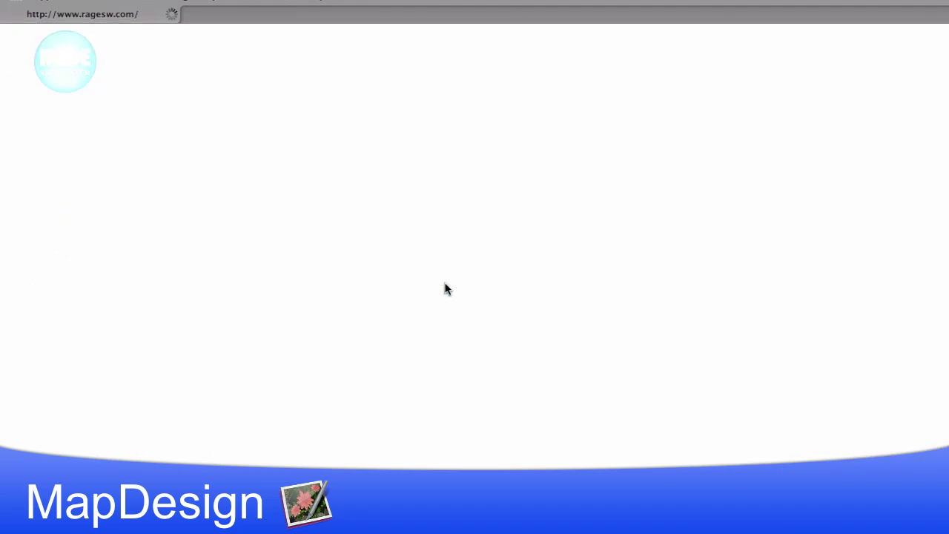